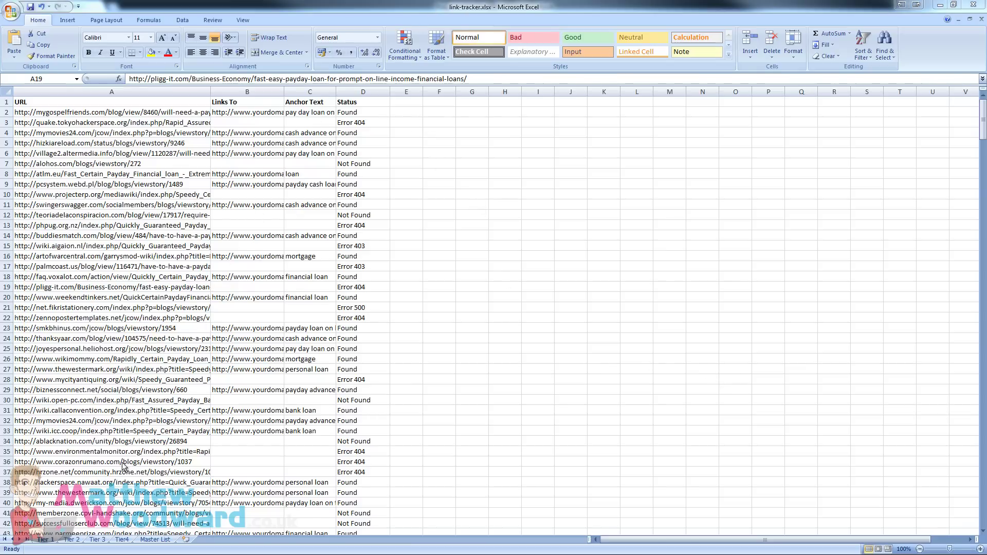
Browse the Tier 1, Tier 2 and Tier 3 URL sheets in Excel, ending on Tier 1
click(73, 540)
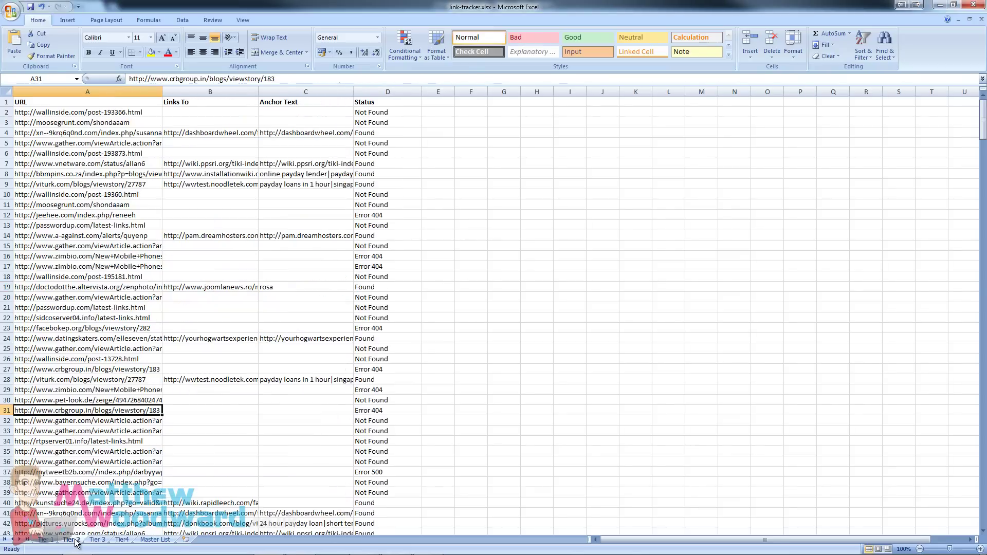
click(104, 541)
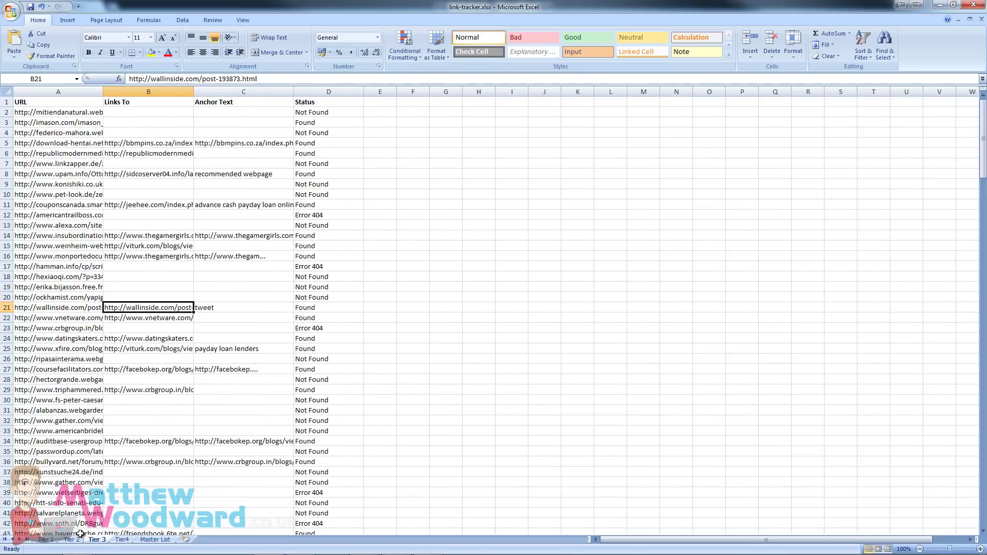
click(46, 540)
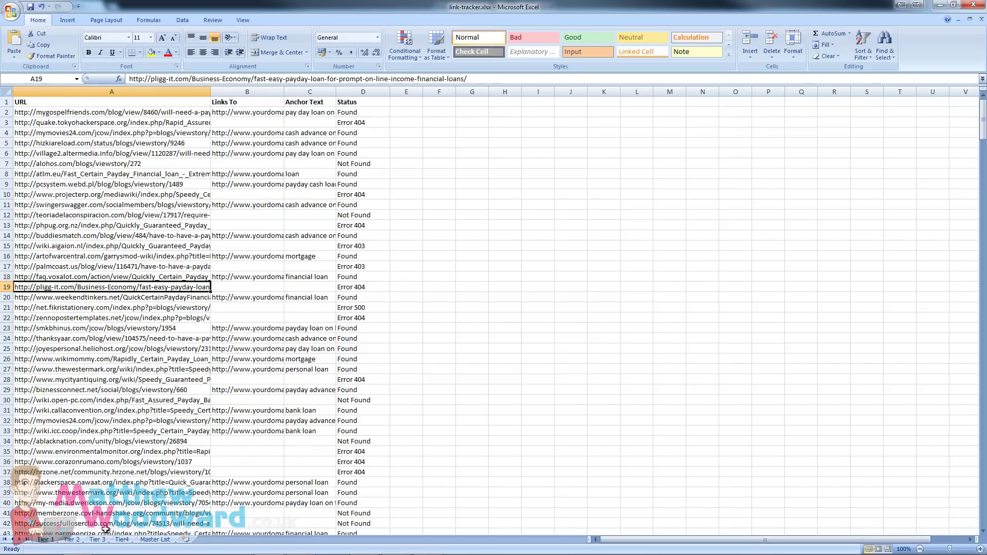
click(71, 540)
click(98, 540)
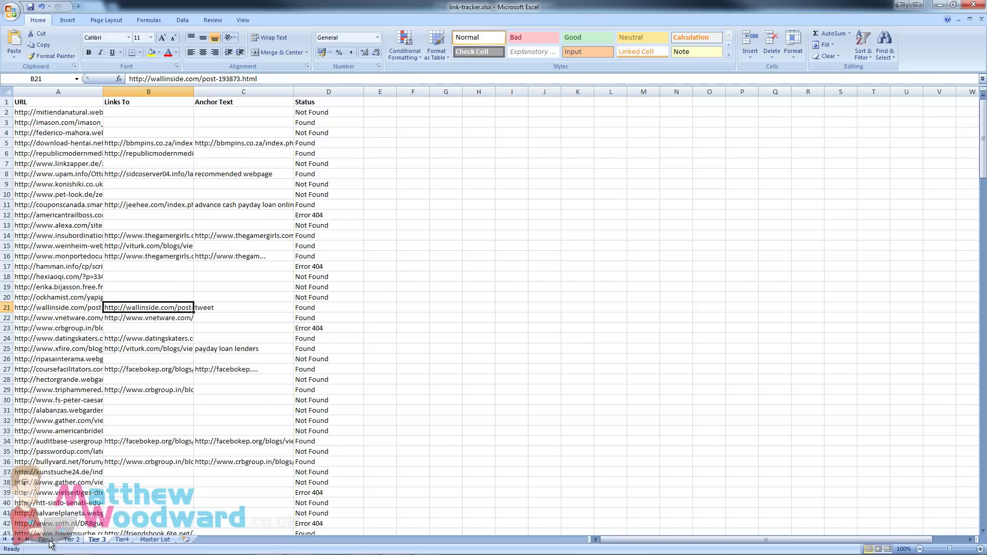
click(49, 540)
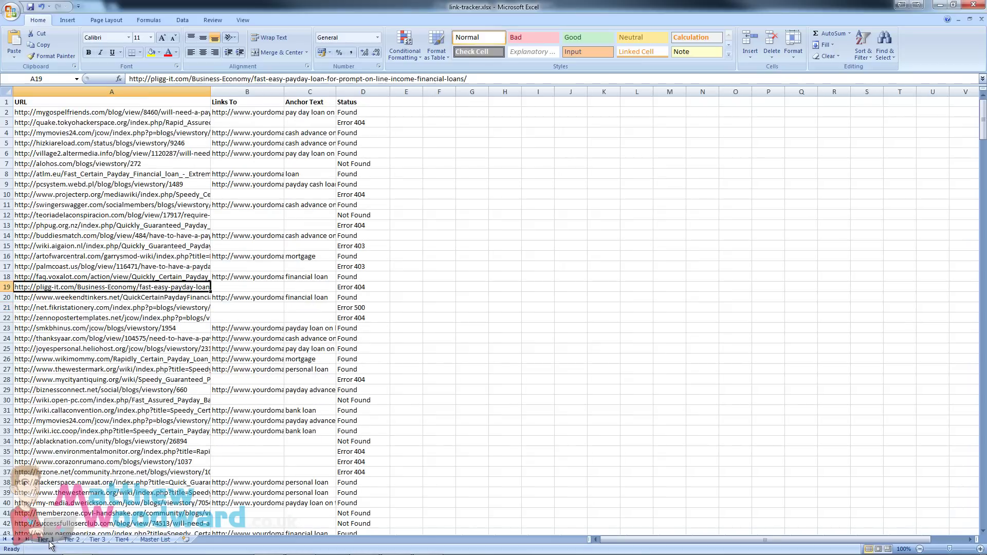
click(76, 541)
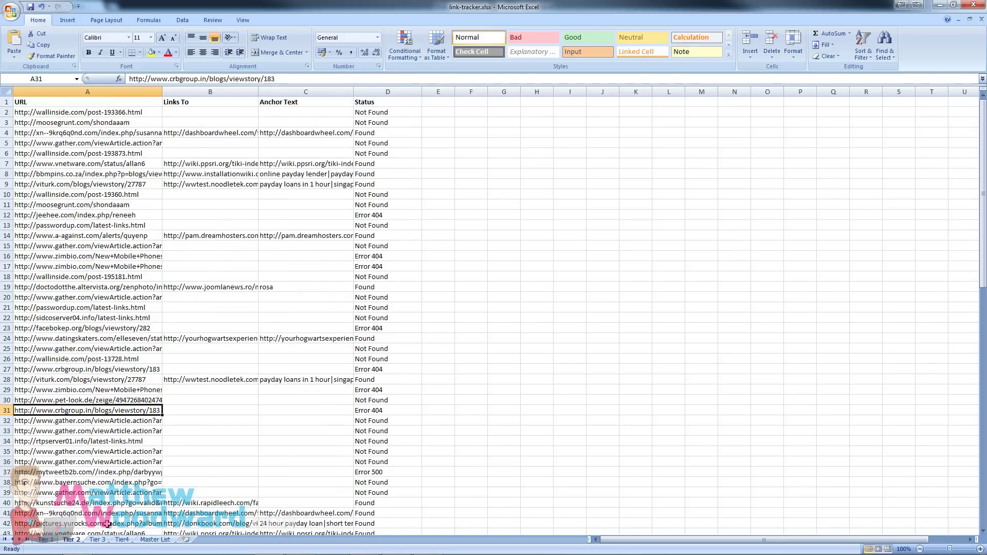
click(56, 540)
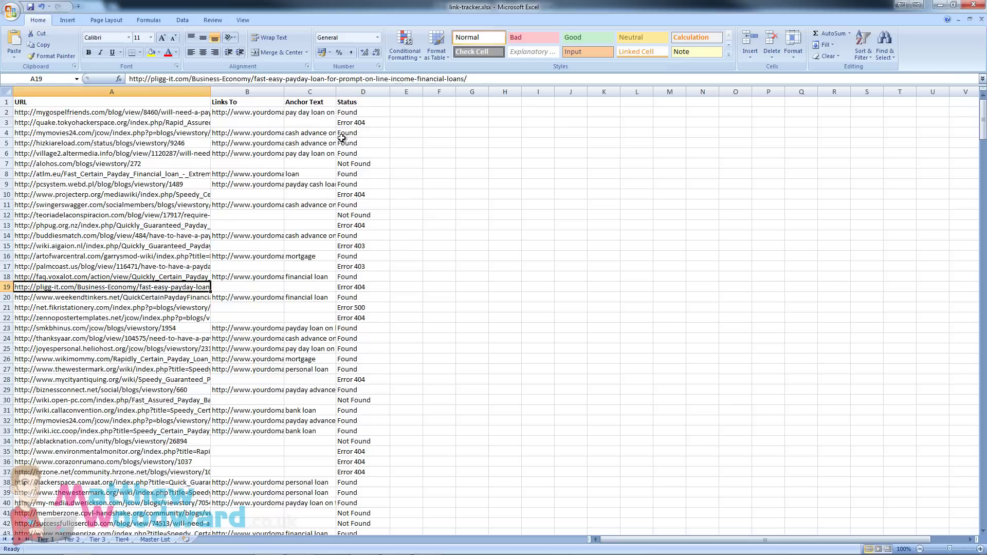
Inspect the Status column D and the URLs in A9 and A10, then switch to Backlink Monitor
click(363, 93)
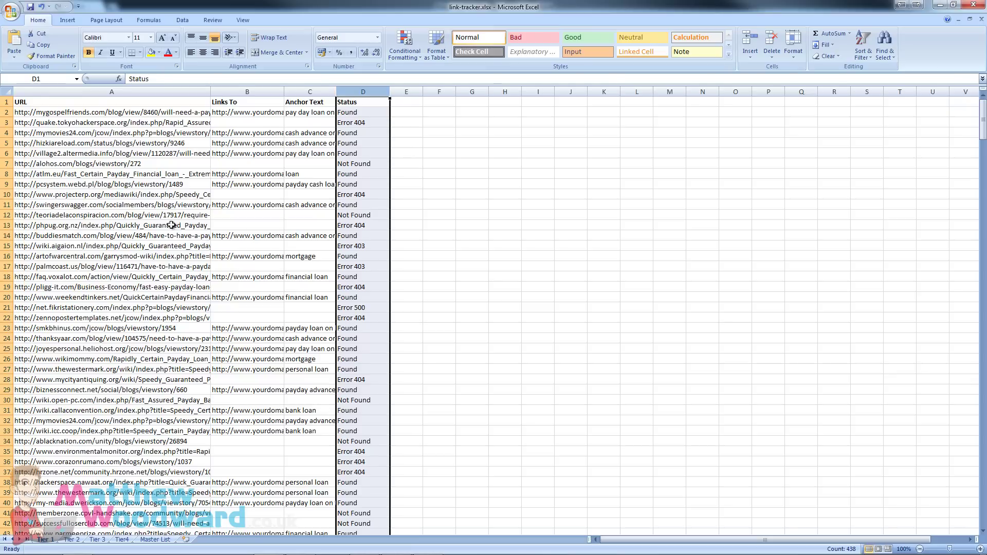
click(127, 186)
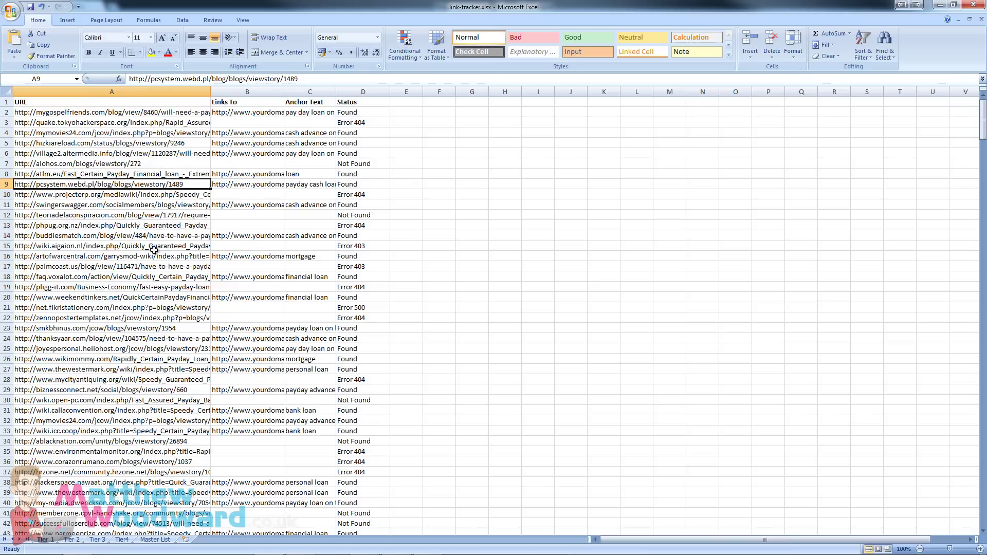
click(164, 194)
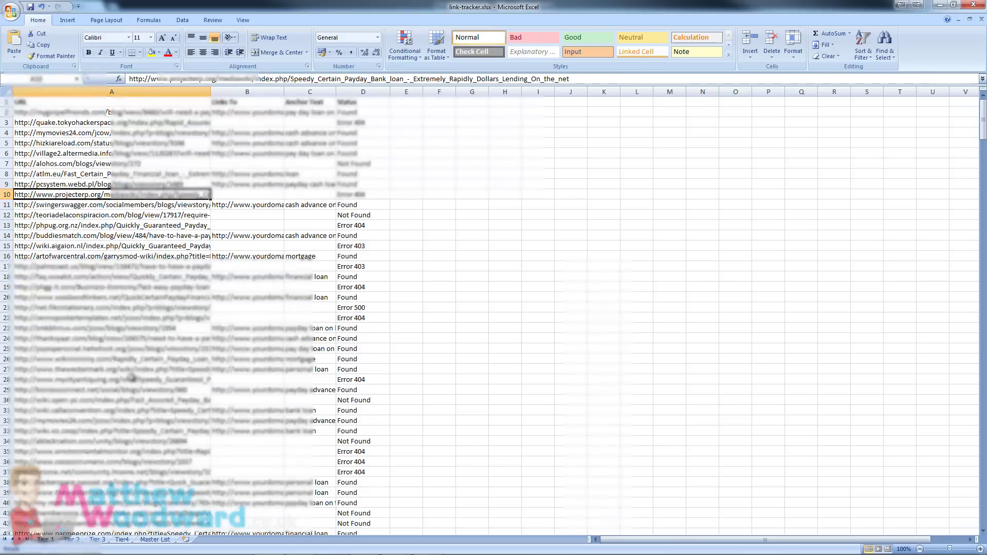
key(alt+Tab)
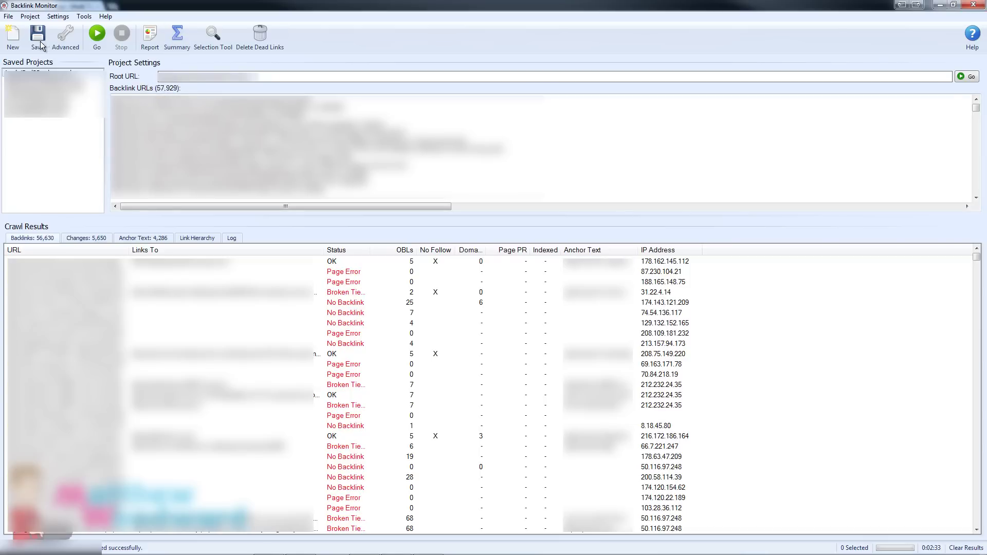
click(13, 36)
text(Sample Project)
key(Tab)
text(http:)
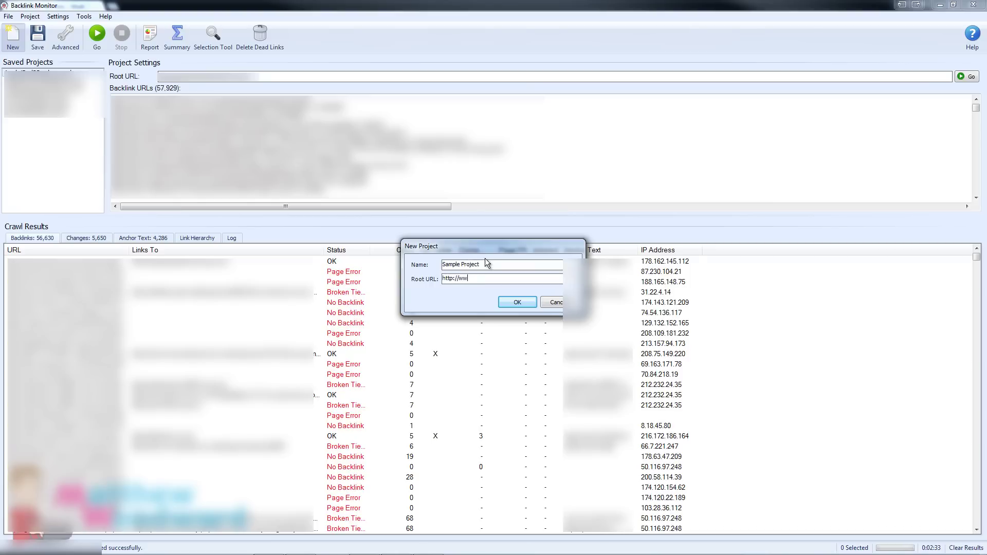
text(//www.yourdomain.com)
click(516, 302)
click(41, 123)
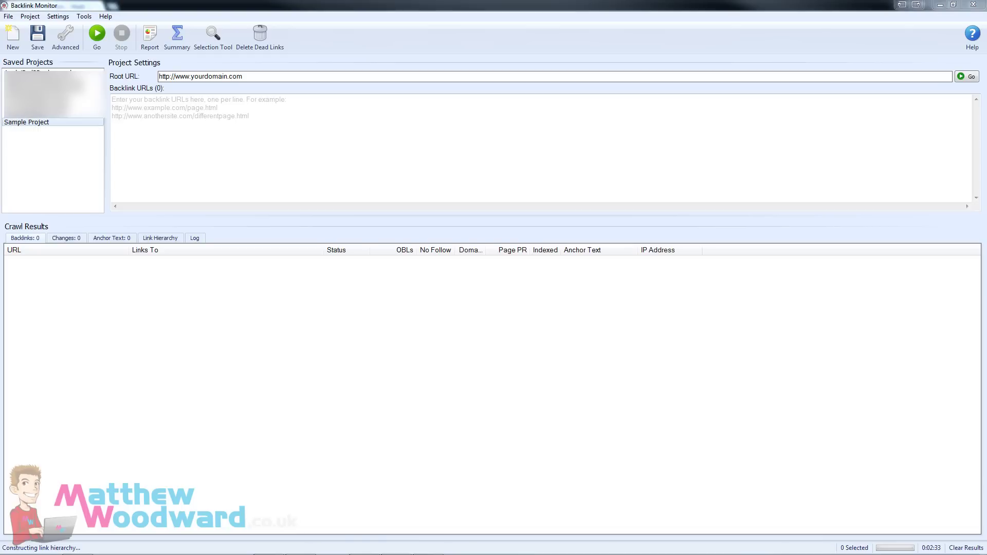
Paste the 359 backlink URLs into Sample Project and start the crawl
click(284, 106)
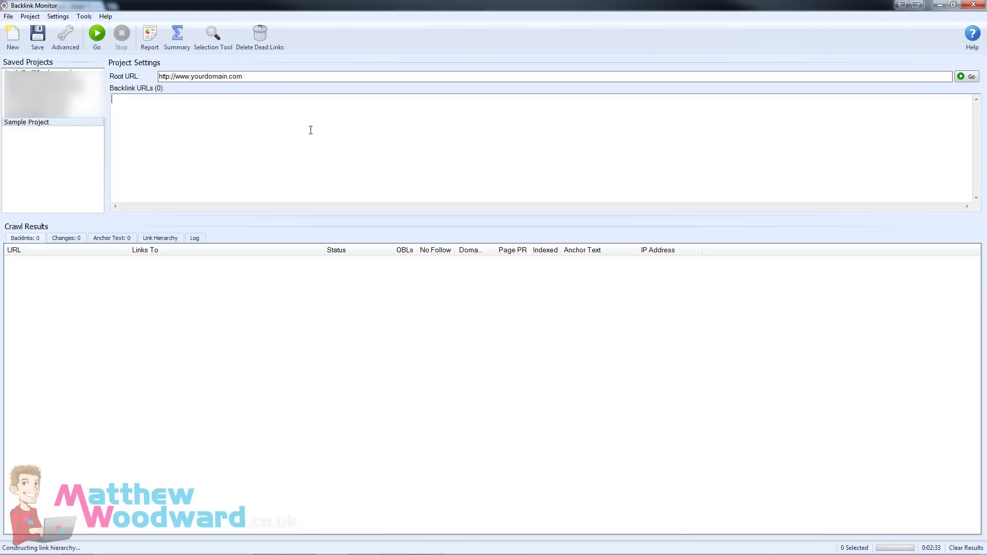
key(ctrl+v)
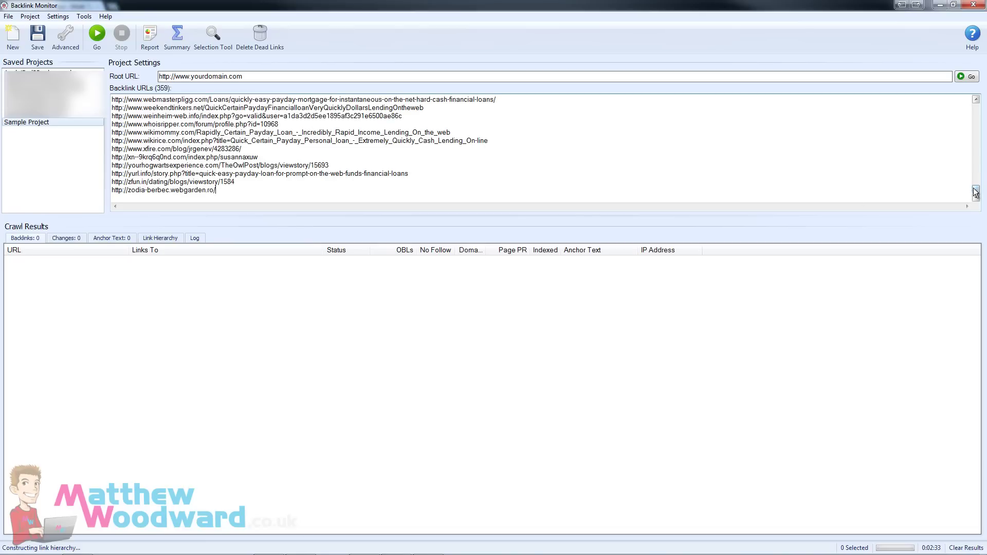
drag(975, 193, 975, 103)
scroll(262, 114, down, 20)
click(98, 35)
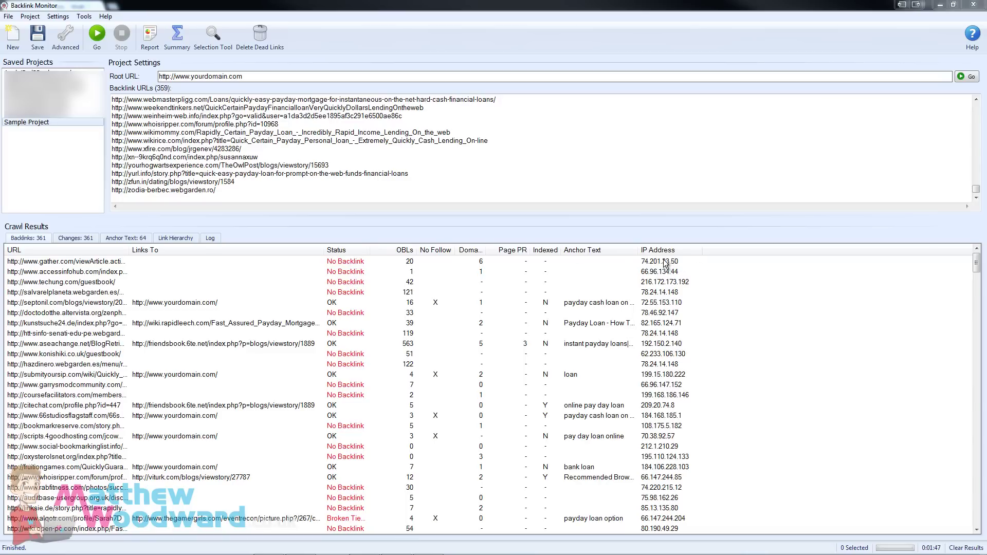
Review the Changes tab, then sort the anchor texts by count, highest first
click(84, 238)
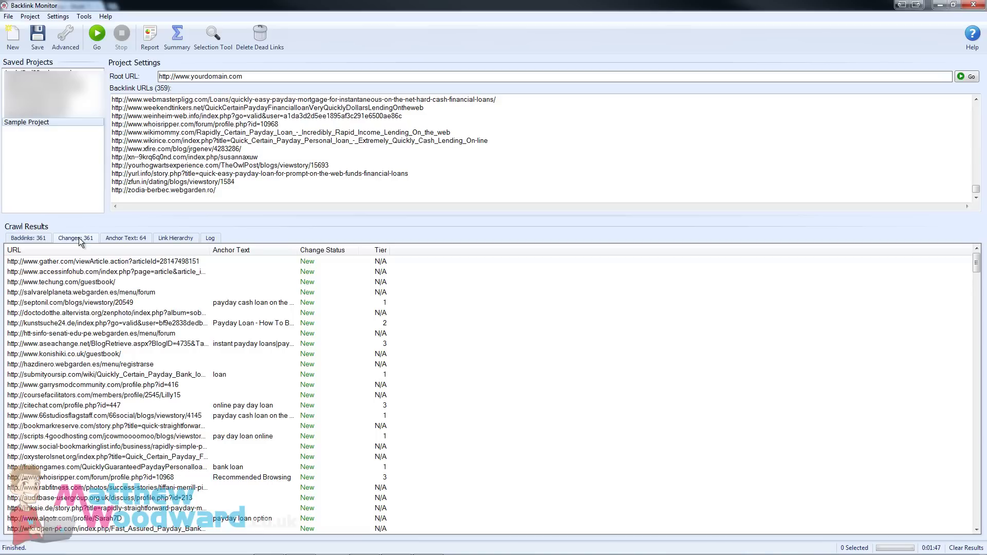
click(134, 239)
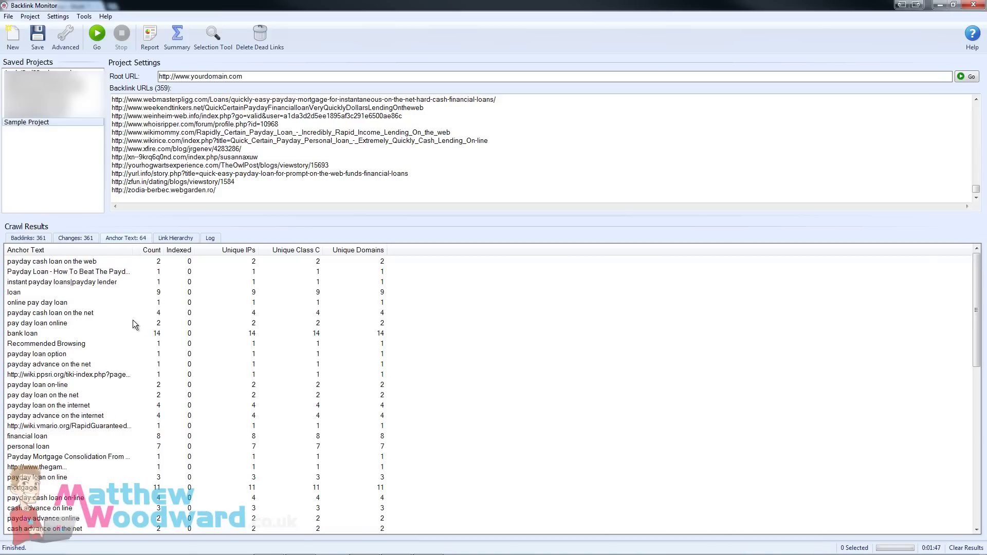
click(145, 251)
click(144, 251)
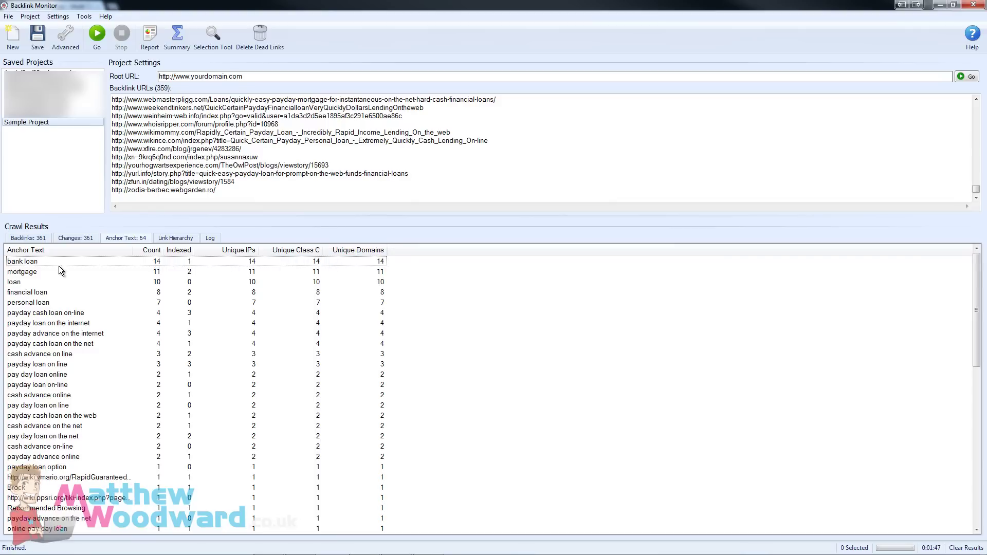
Inspect the payday loan and bank loan anchor rows, then view the link hierarchy
click(67, 323)
click(72, 405)
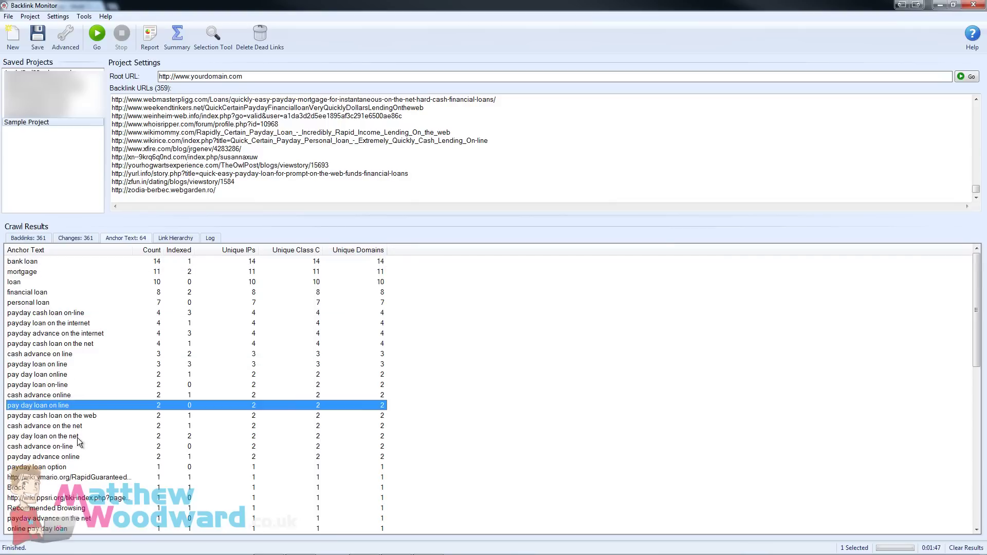
click(79, 456)
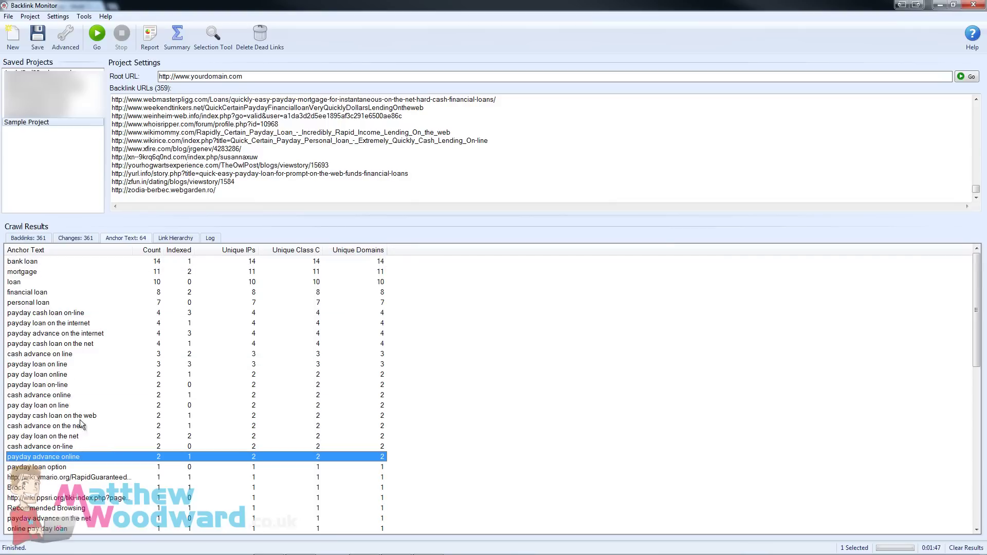
click(32, 262)
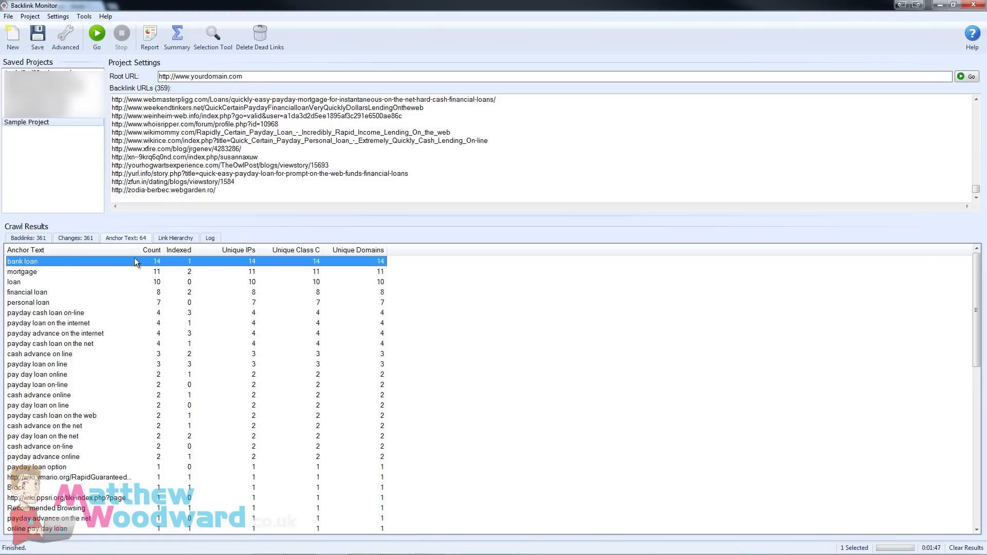
click(175, 238)
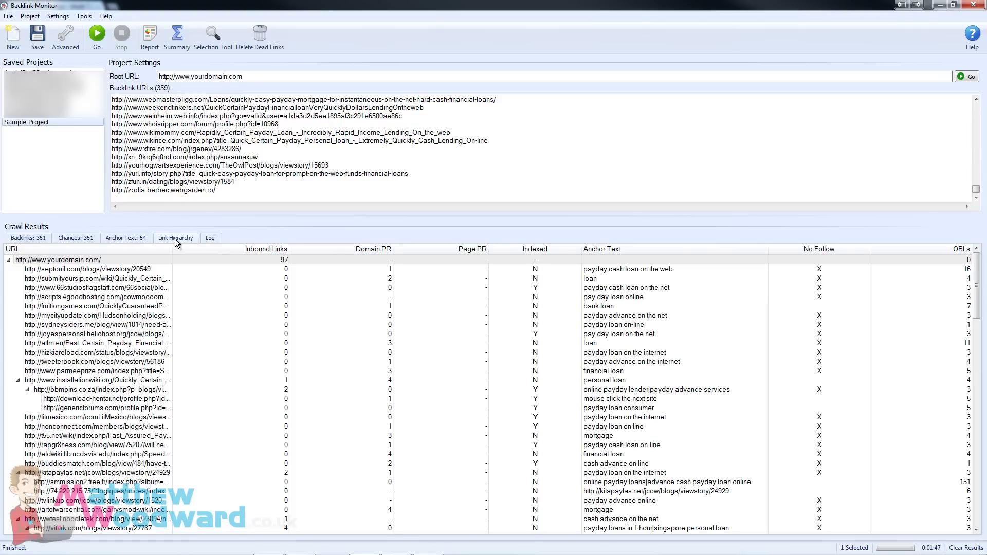
Collapse the link tree and expand the yourdomain.com root to list its backlinks
right_click(70, 260)
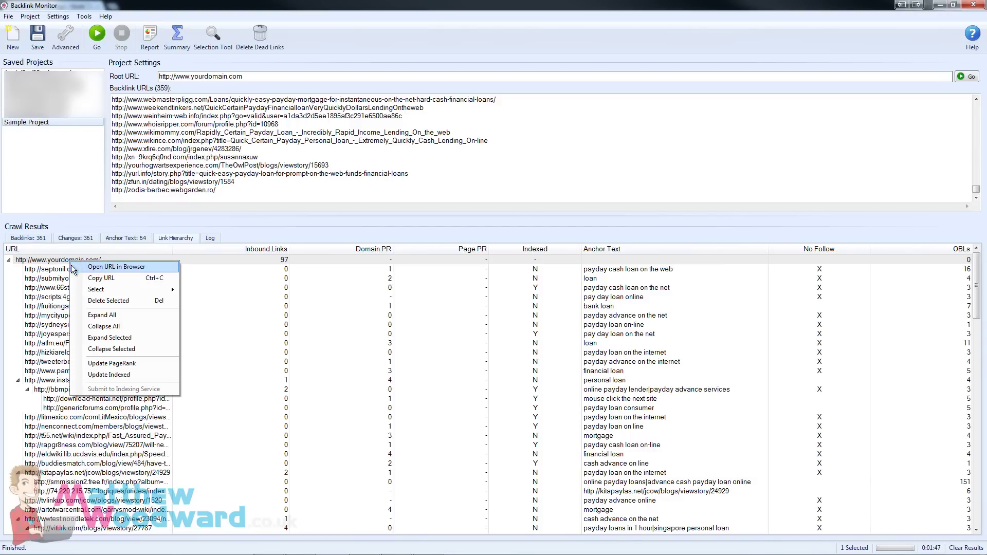
click(126, 327)
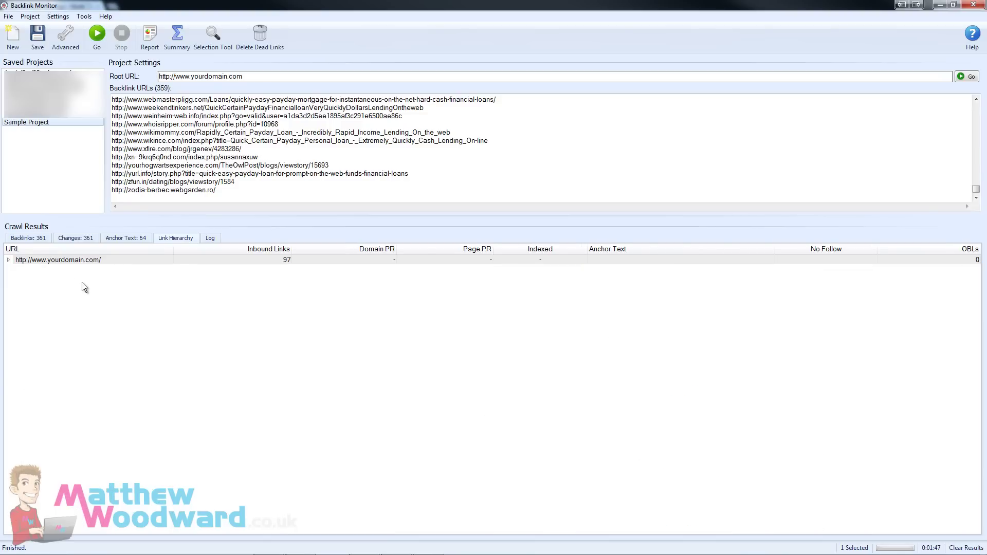
double_click(57, 261)
scroll(84, 291, down, 7)
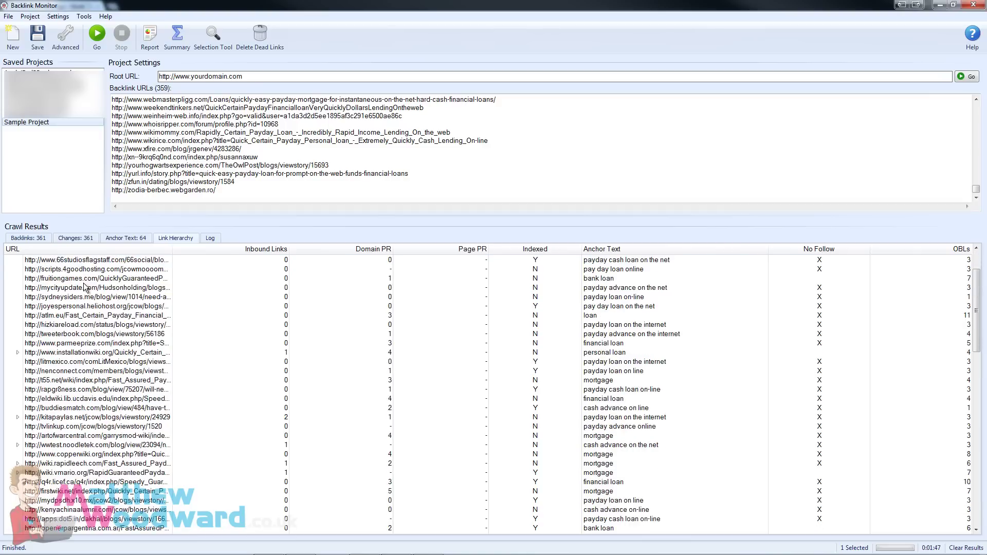
scroll(84, 291, up, 2)
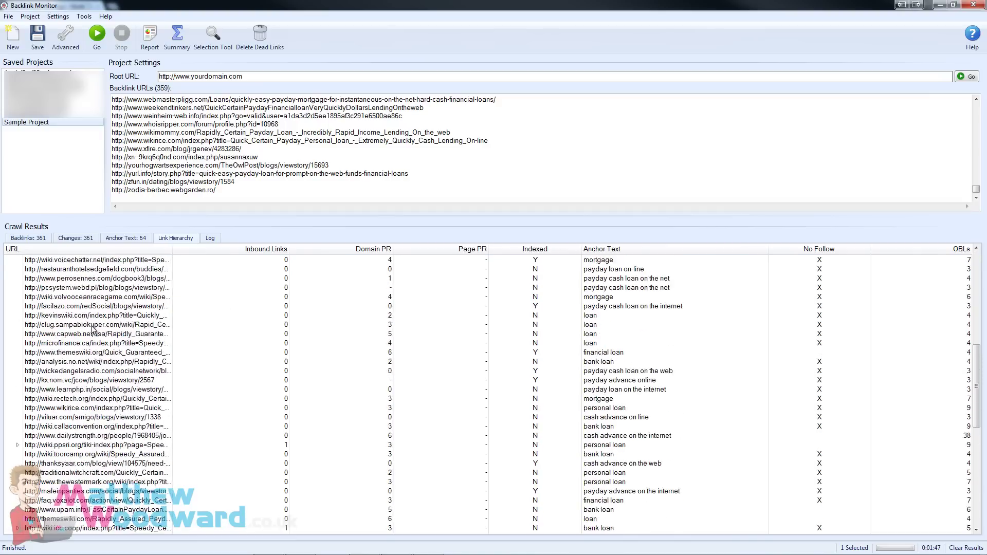
Expand wwtest.noodletek.com and viturk.com, showing the whoisripper, xfire, weinheim and chaptersworld linking pages
double_click(71, 335)
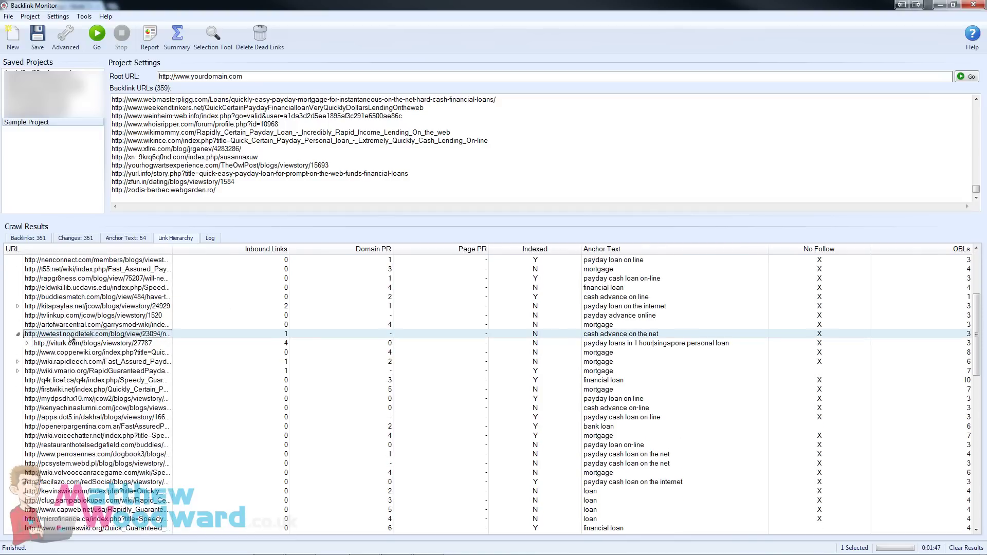
double_click(136, 343)
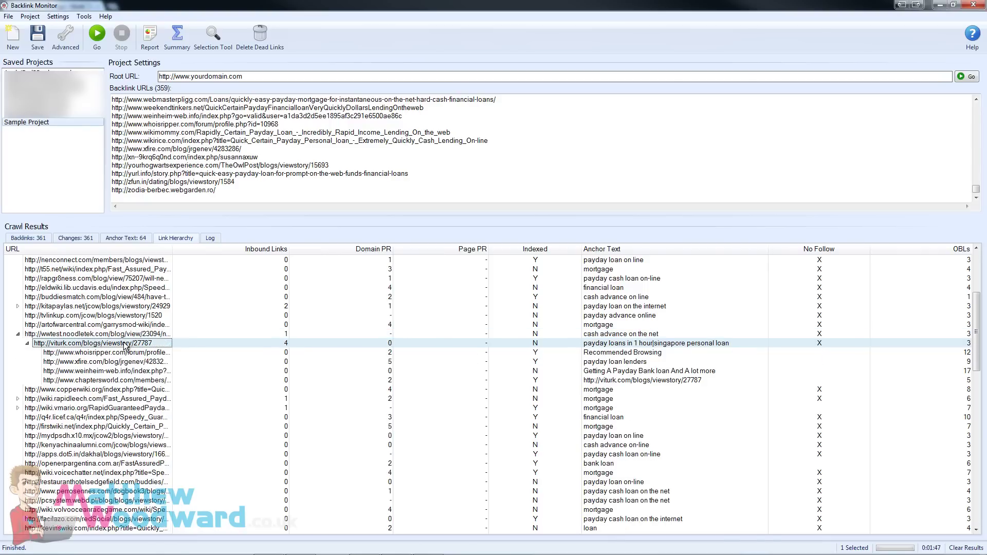
click(118, 356)
click(118, 362)
click(114, 371)
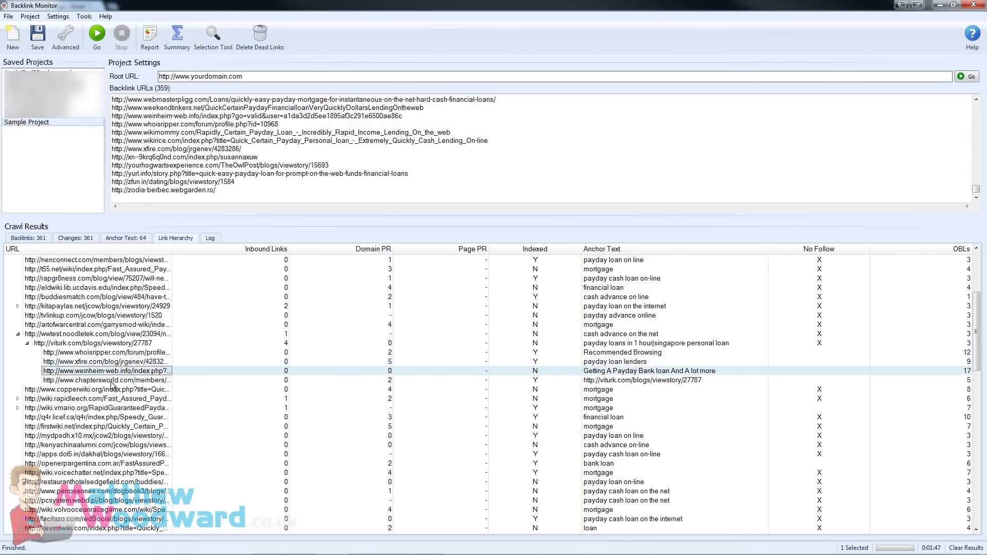
click(111, 381)
Check the linking pages in the tree, then select the yourdomain.com root row
click(117, 343)
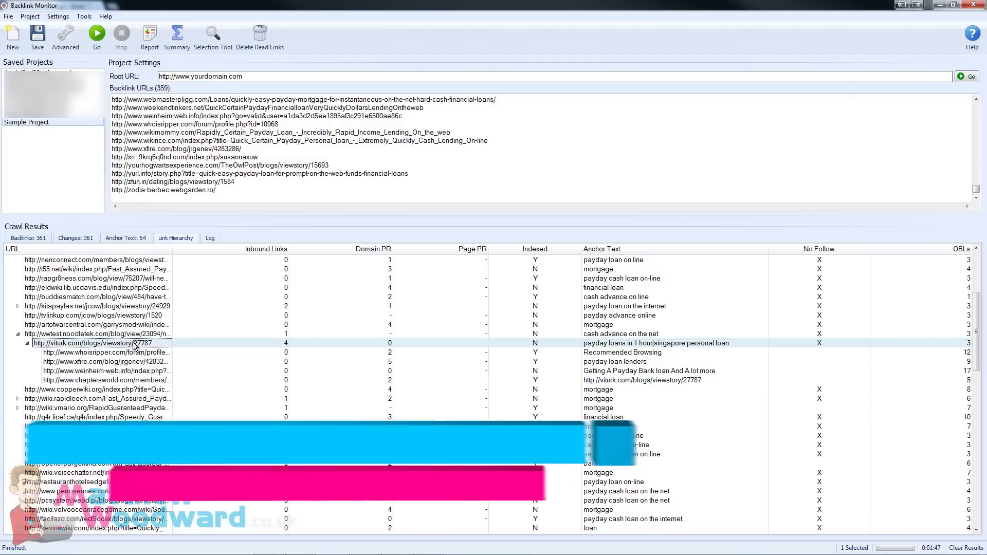
click(138, 335)
scroll(139, 342, up, 5)
right_click(163, 341)
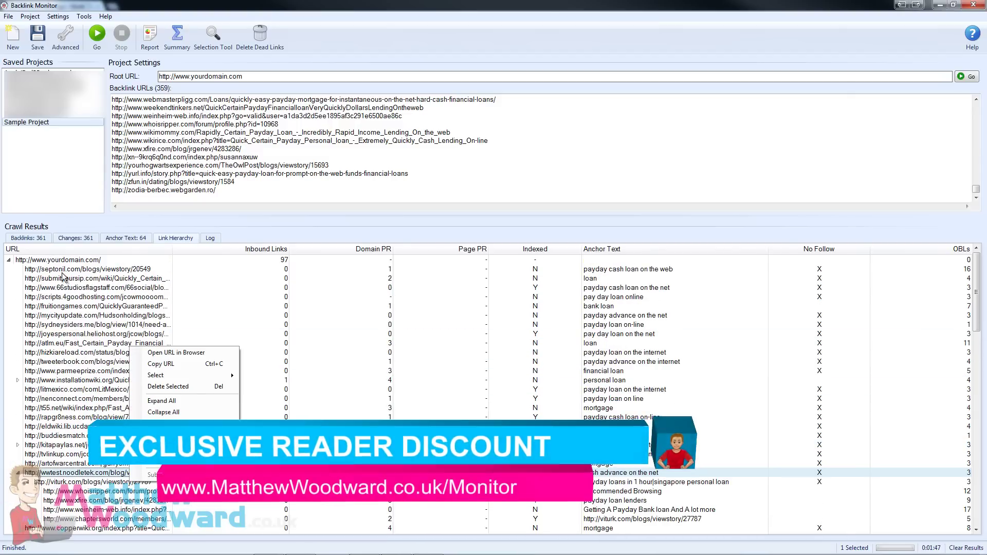
click(75, 260)
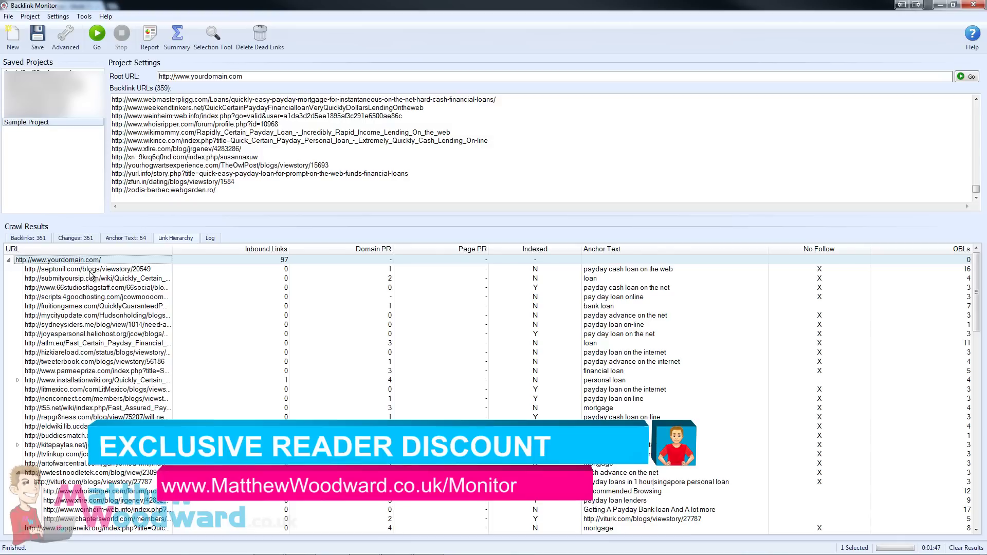
Cycle through the result tabs back to Backlinks, select citechat.com, and open the Summary
click(28, 237)
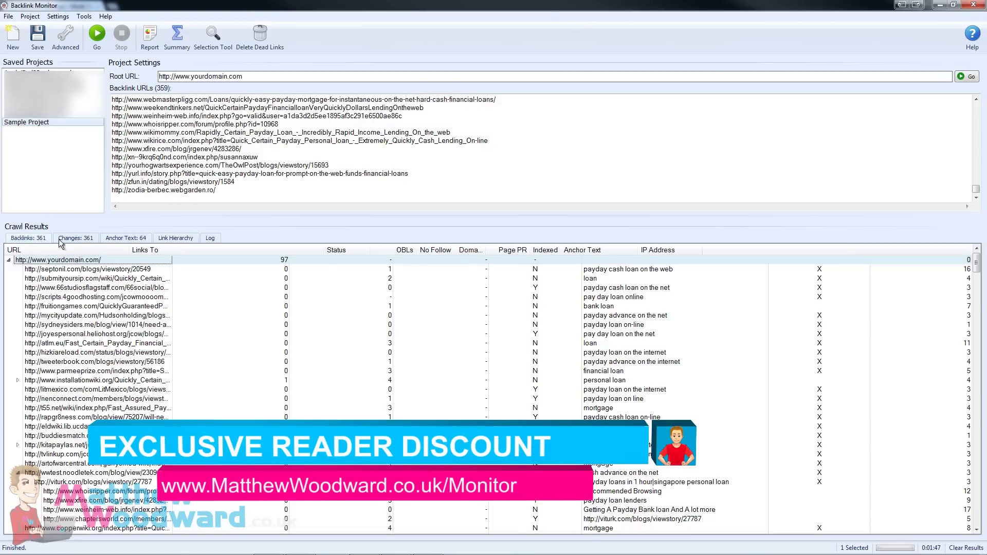
click(174, 237)
click(140, 237)
click(177, 238)
click(211, 238)
click(126, 237)
click(28, 238)
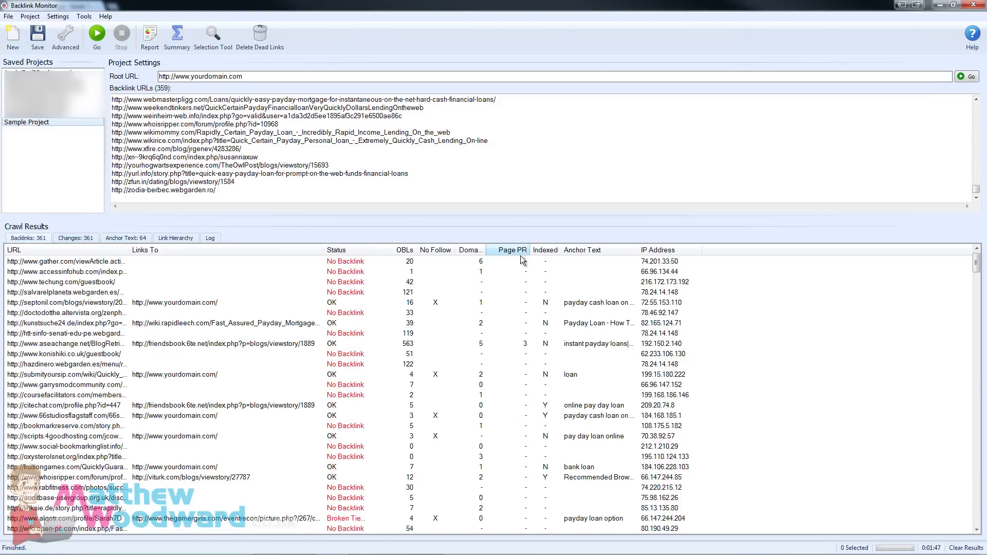
click(205, 405)
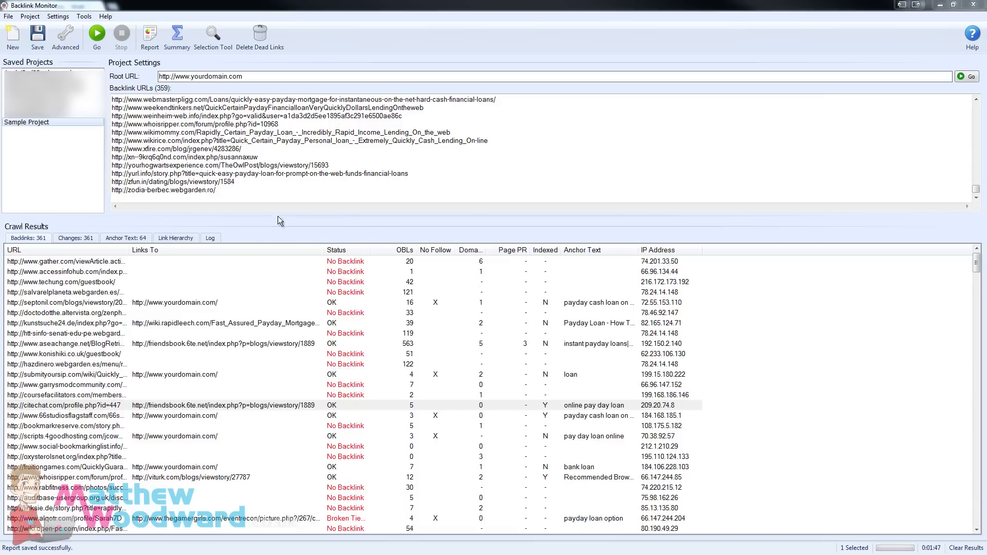
click(178, 35)
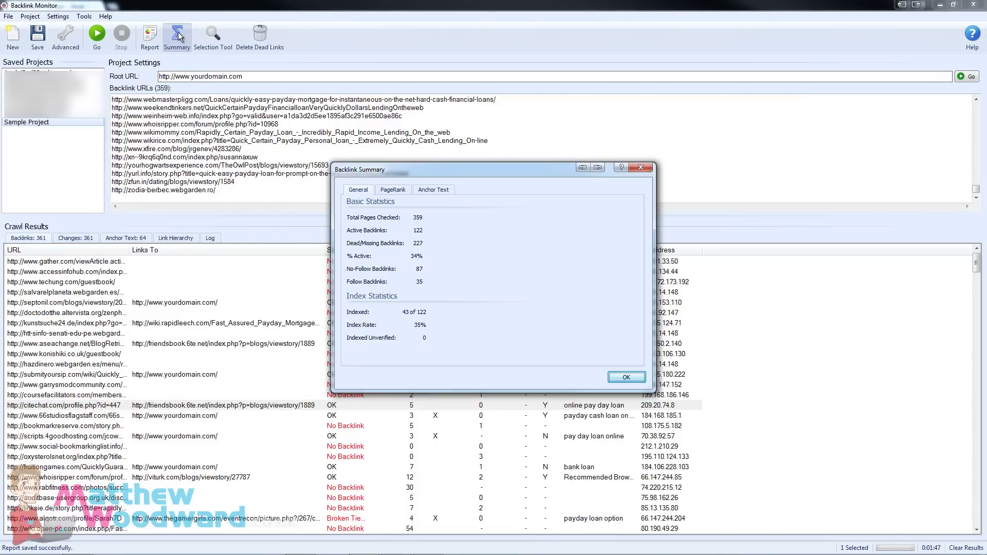
Check the Tier 2/Tier 3 PageRank rows and Tier 1 anchor text row, then close the summary
click(396, 187)
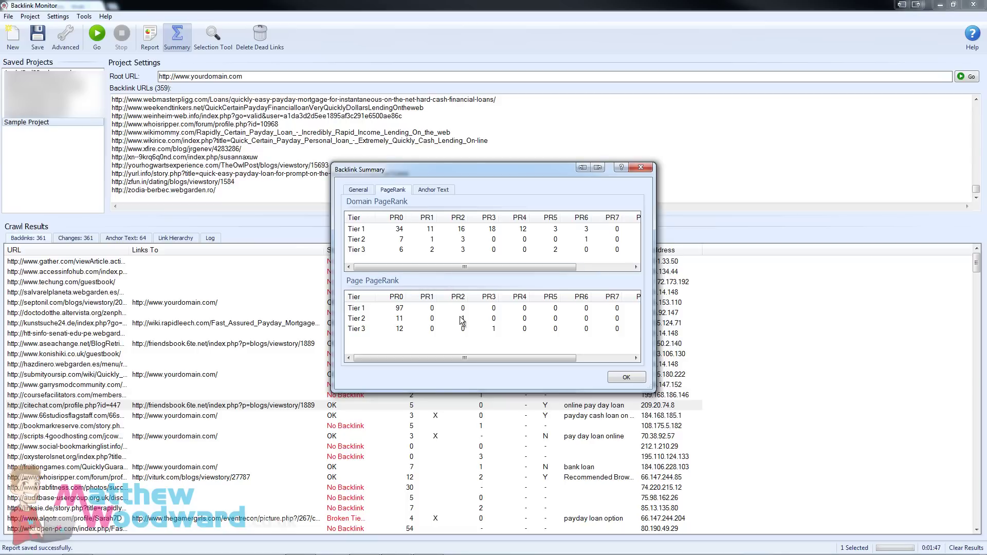
click(480, 319)
click(494, 328)
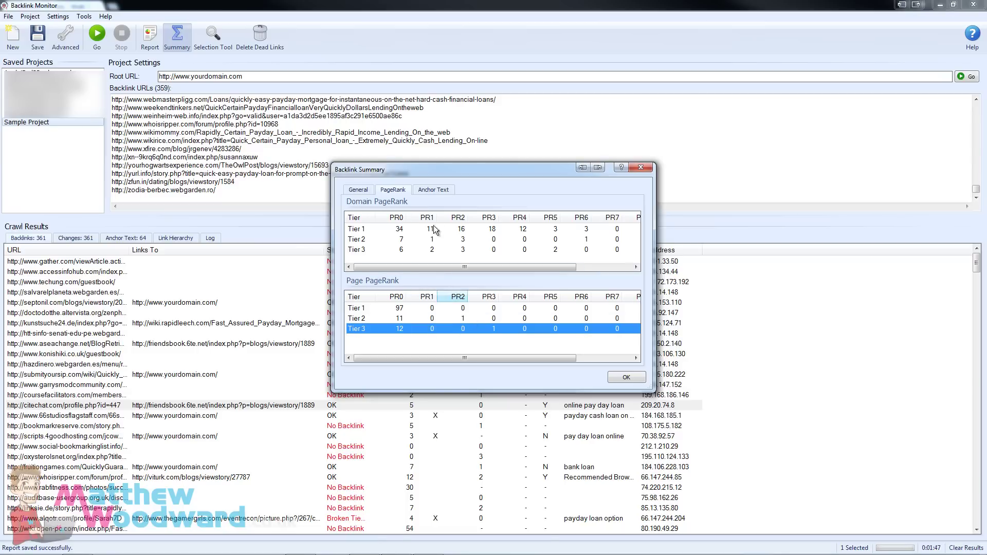
click(436, 189)
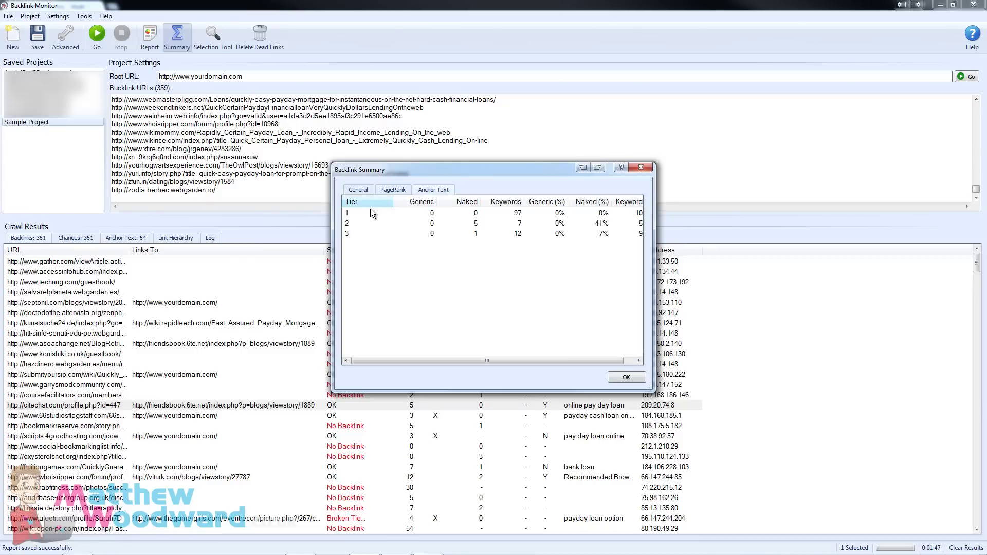
click(420, 213)
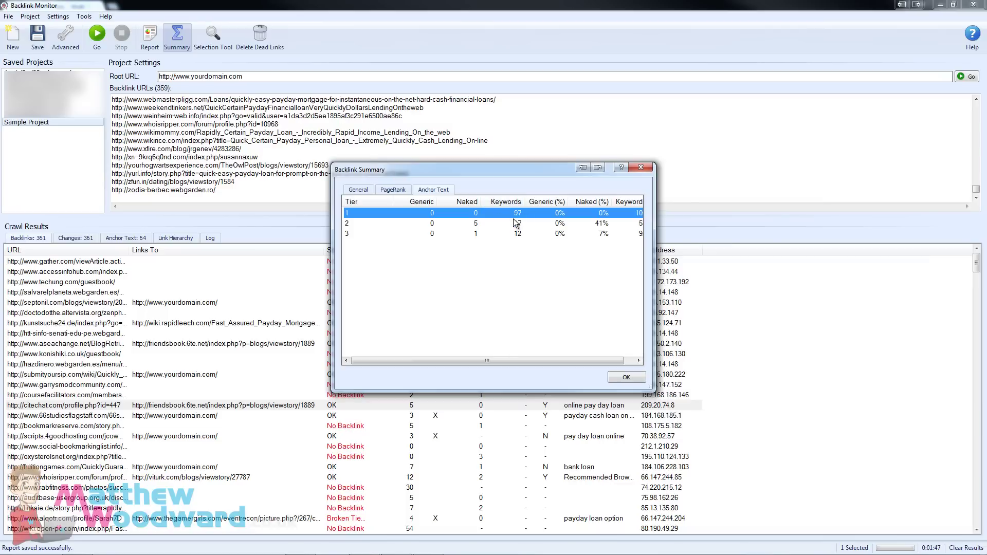
drag(534, 359, 544, 360)
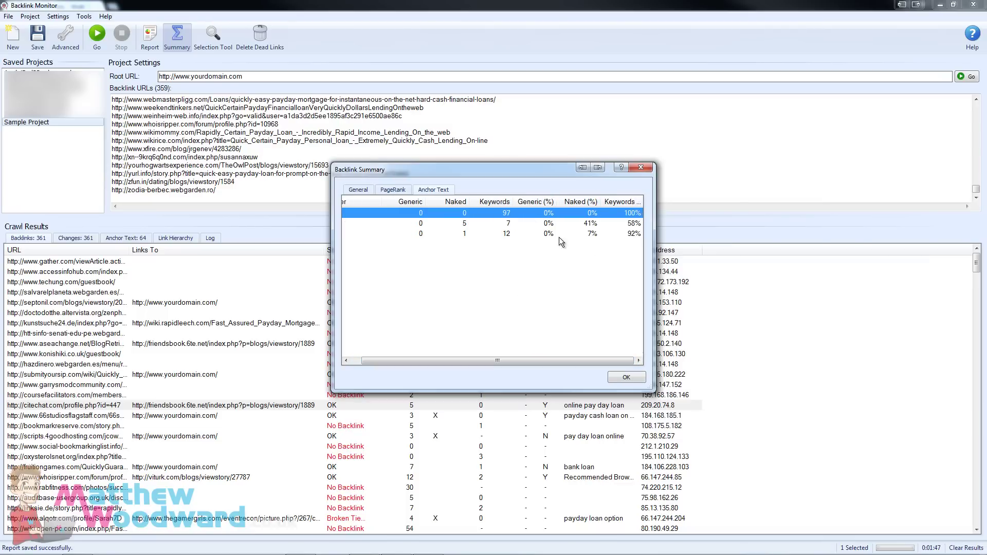
click(641, 168)
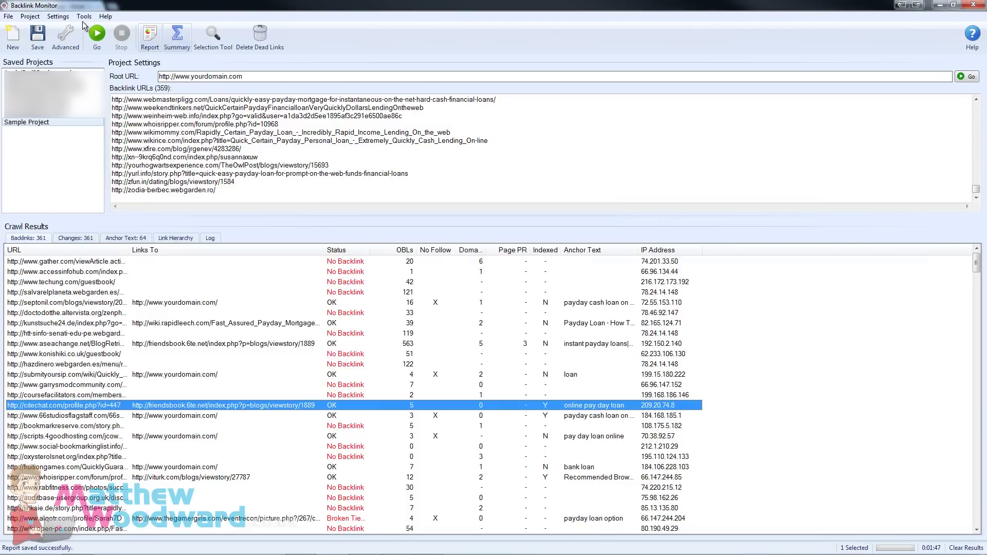
Scroll through the Settings > Generic Anchor Text list, close it, and open the Selection Tool
click(58, 16)
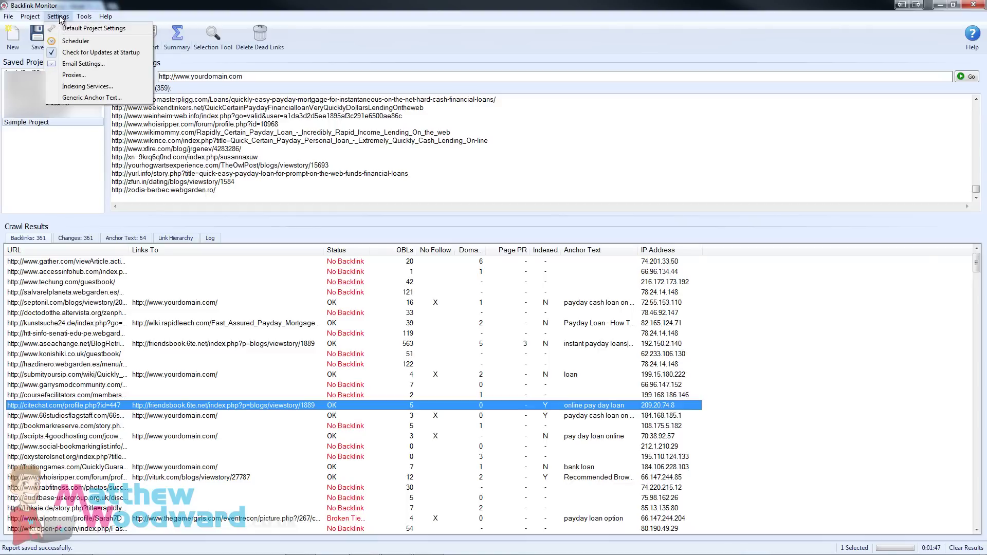
click(80, 94)
drag(613, 230, 621, 202)
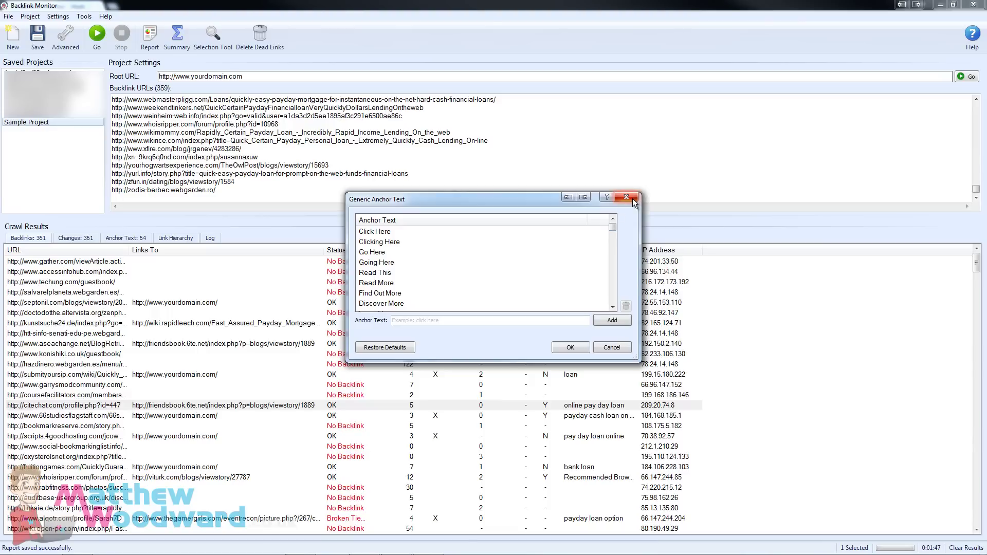
click(632, 198)
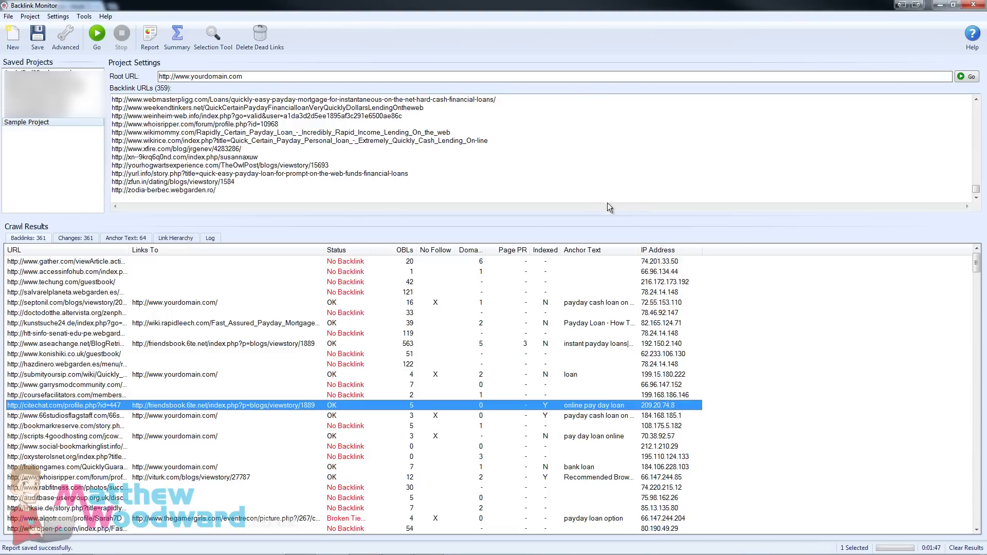
click(213, 37)
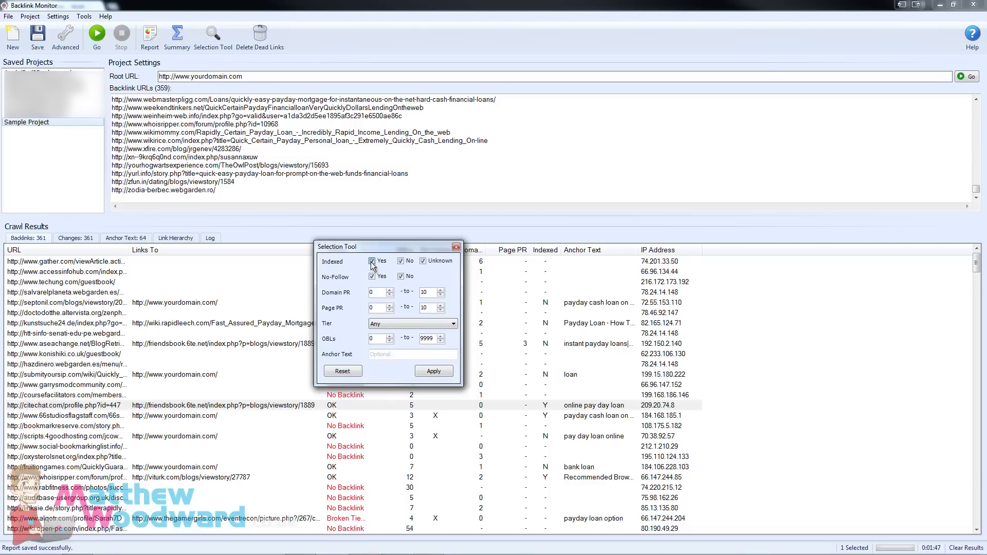
Select the 68 tier 1 backlinks with Indexed = No and review their available actions
click(389, 324)
click(379, 345)
click(433, 369)
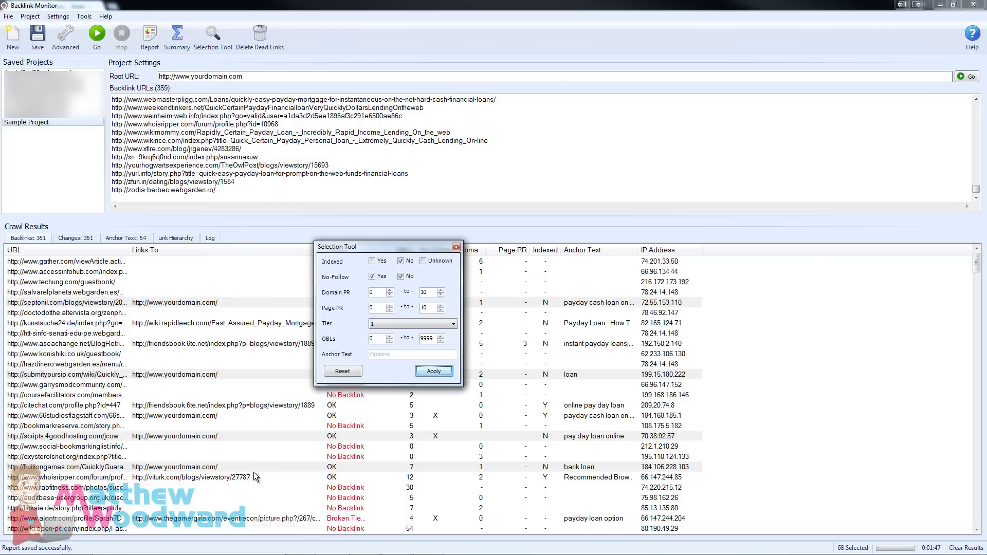
click(456, 247)
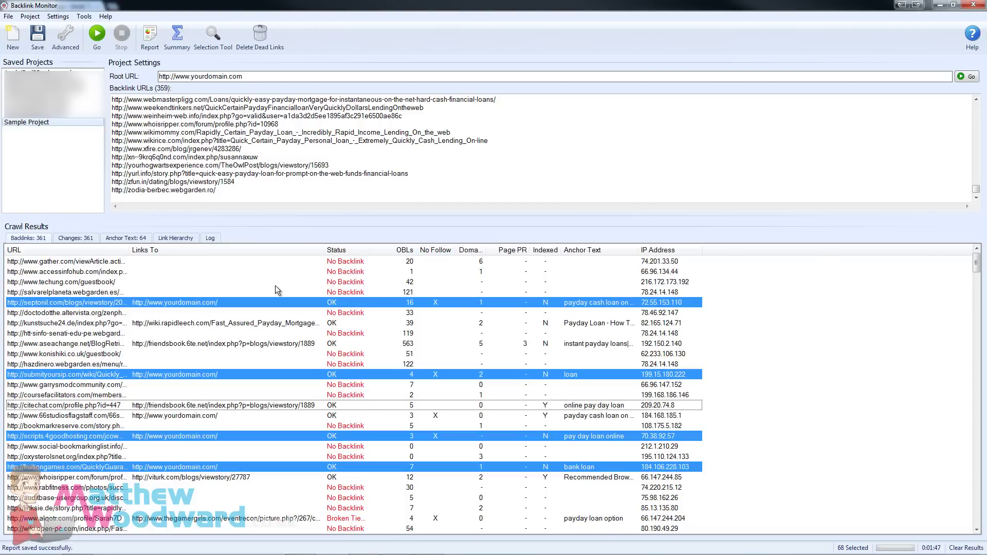
right_click(201, 306)
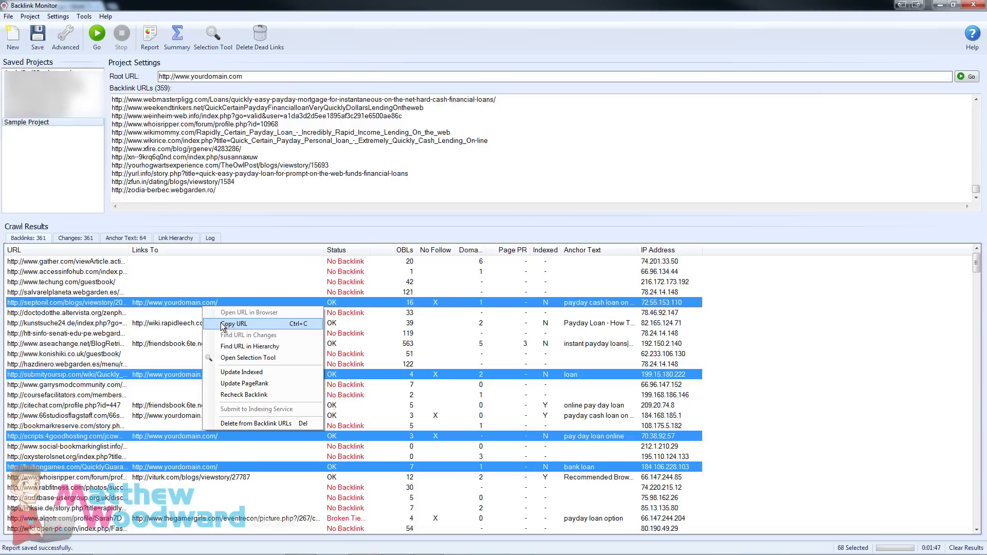
click(189, 303)
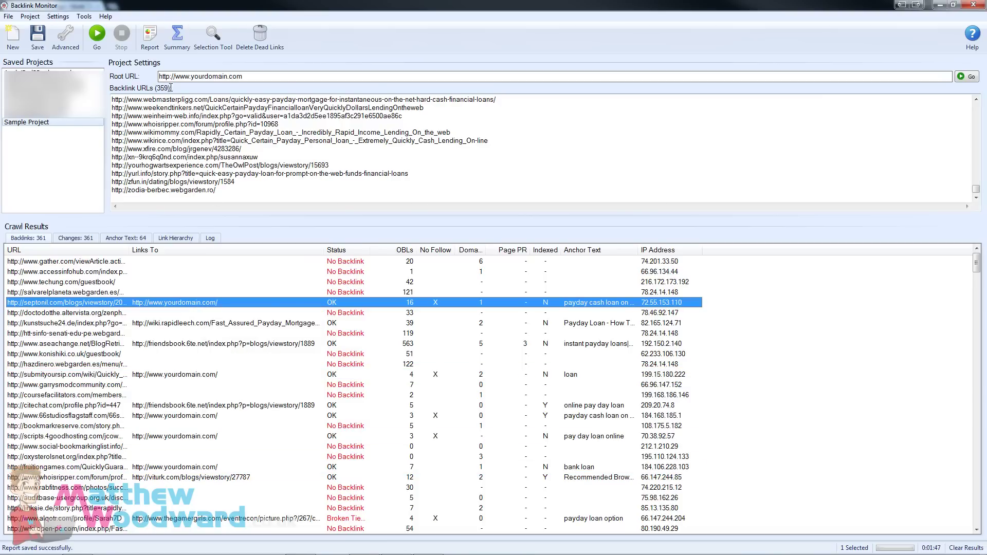
click(154, 46)
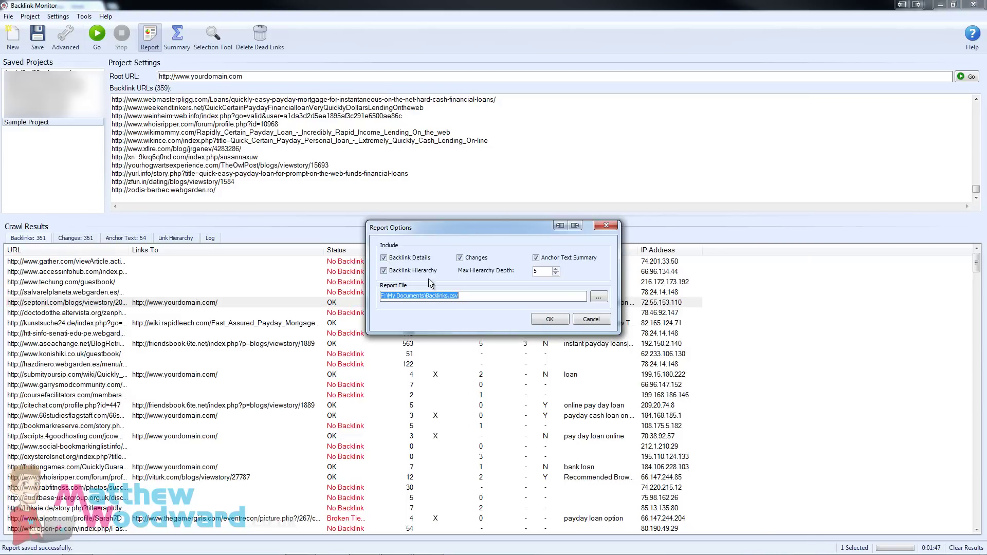
Export the report with all sections to Backlinks.csv, scroll through it in Excel, and close Excel
click(607, 226)
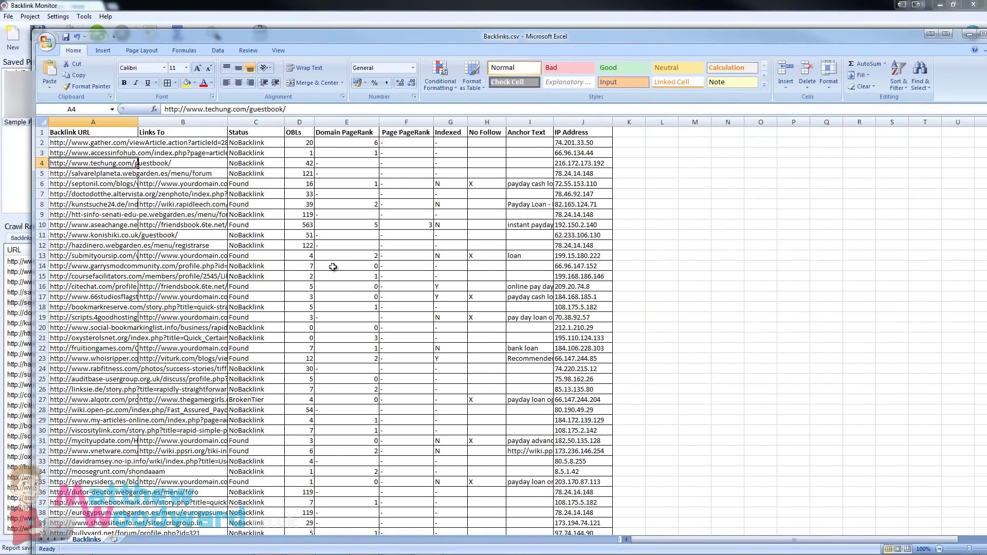
scroll(534, 252, down, 3)
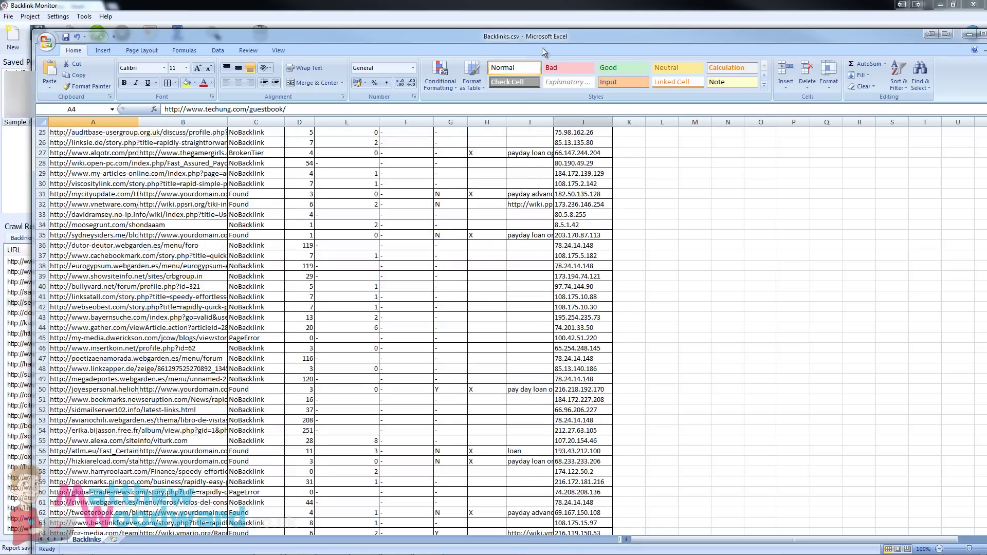
key(alt+F4)
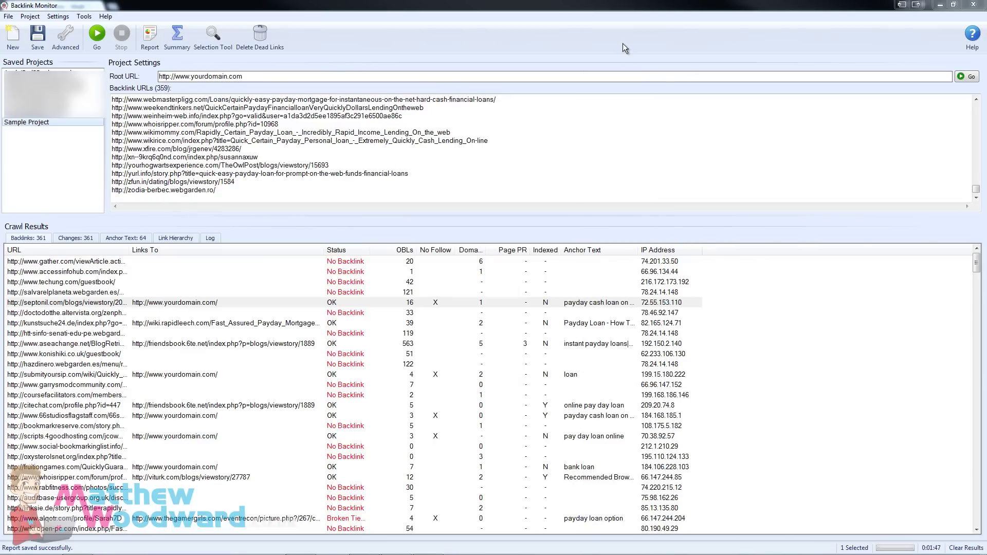
Begin a new scheduled task for Sample Project set to run every month
click(60, 17)
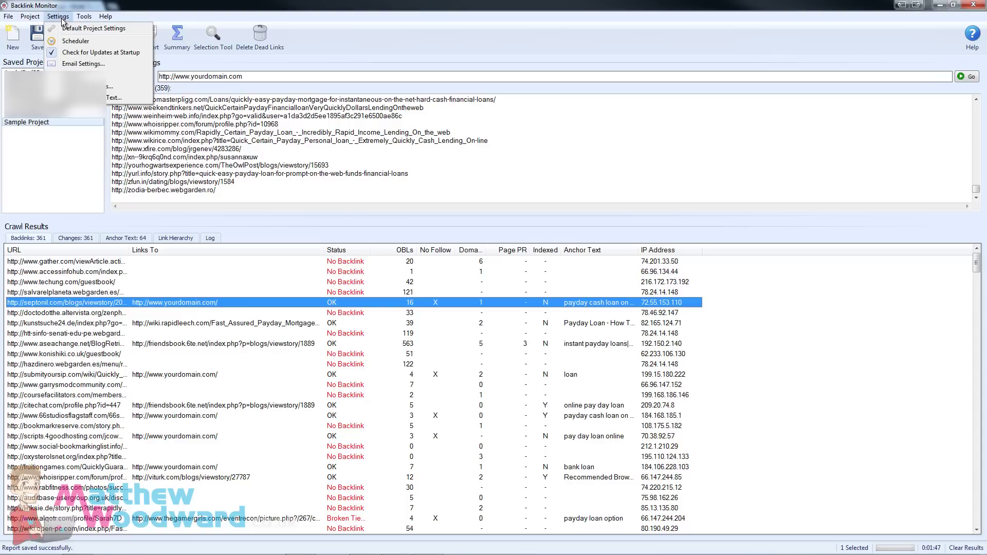
click(66, 41)
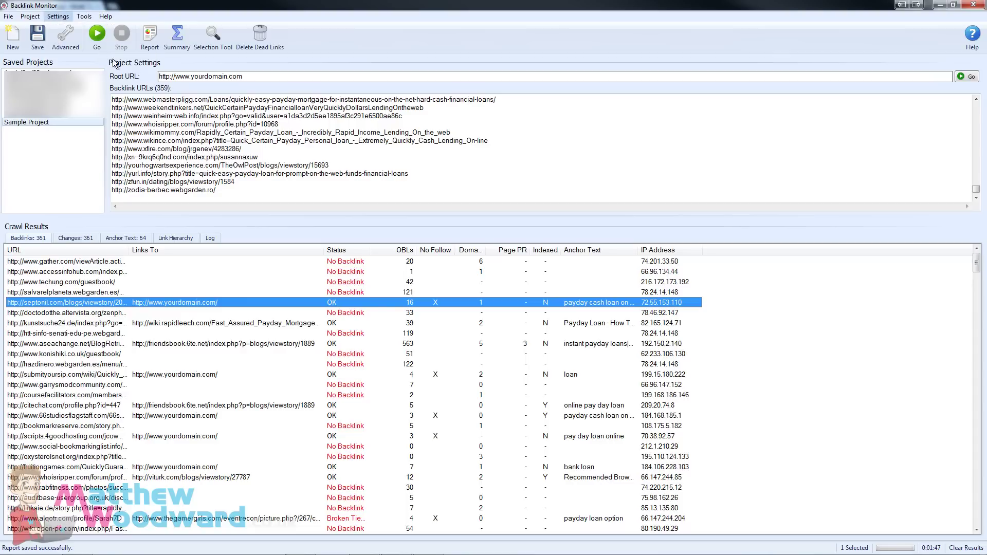
click(362, 221)
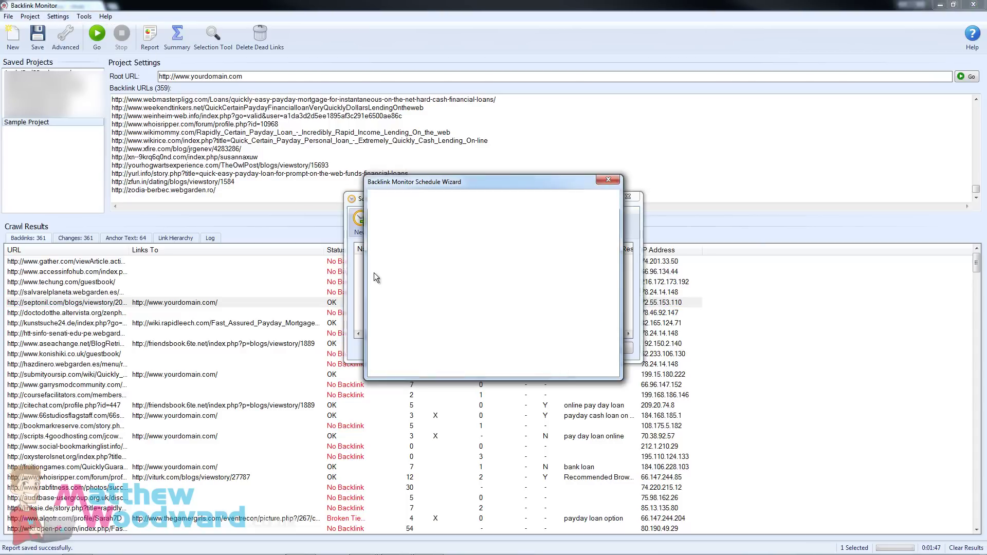
click(548, 363)
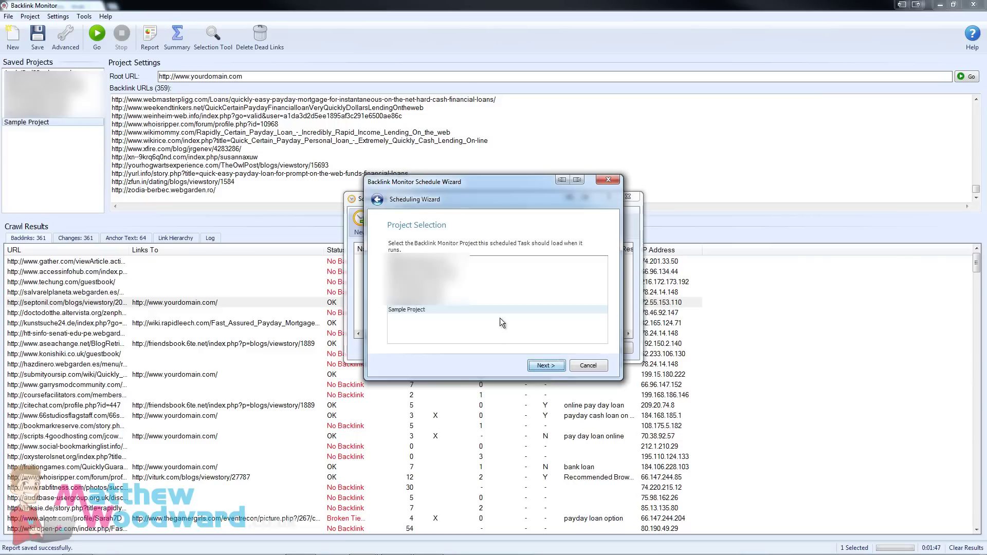
click(425, 310)
click(544, 363)
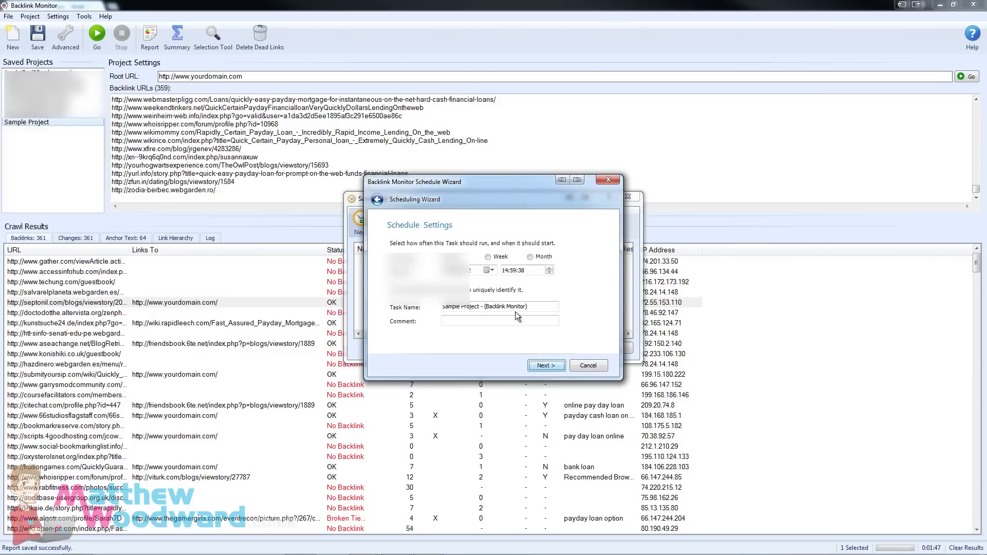
click(530, 256)
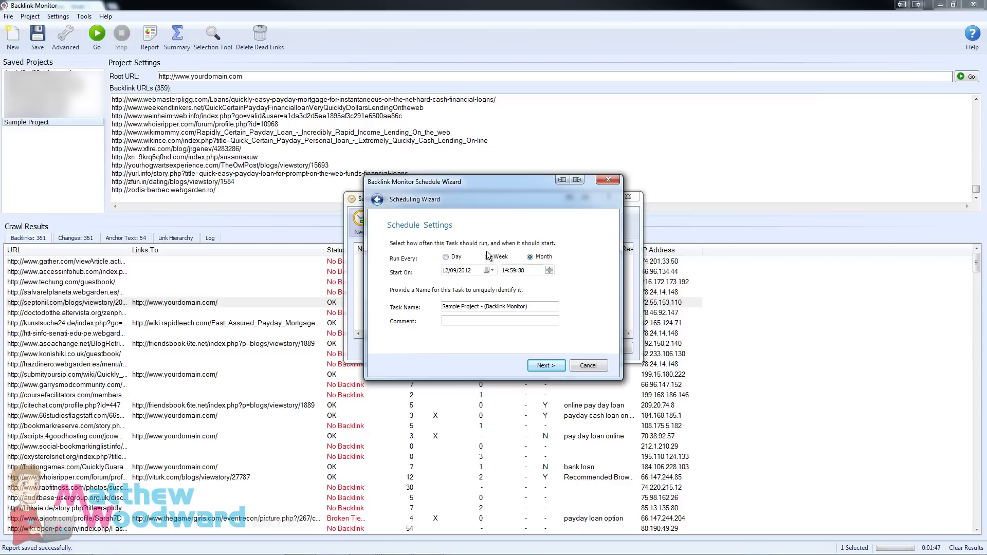
Cancel the Scheduling Wizard without creating a task and close the empty Scheduled Tasks list
click(543, 365)
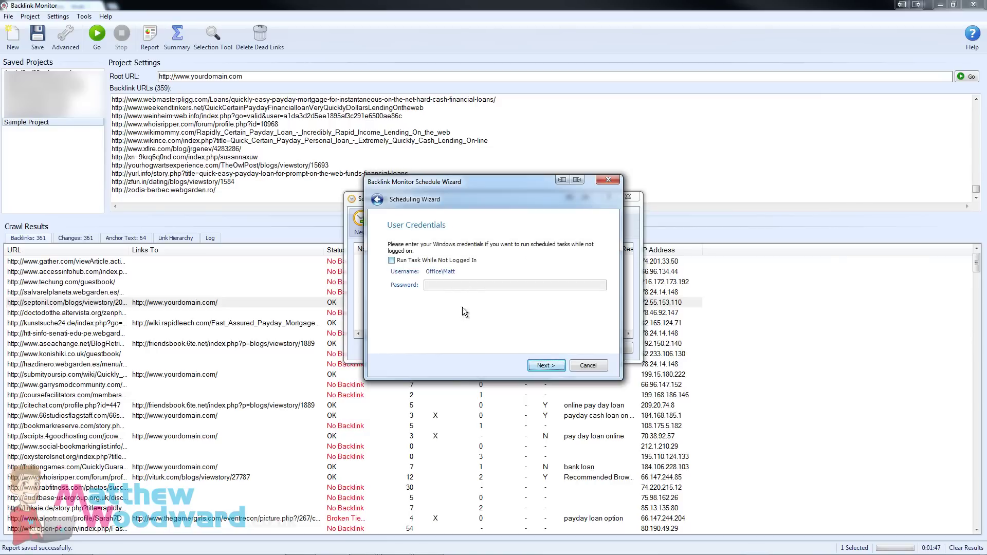
click(586, 364)
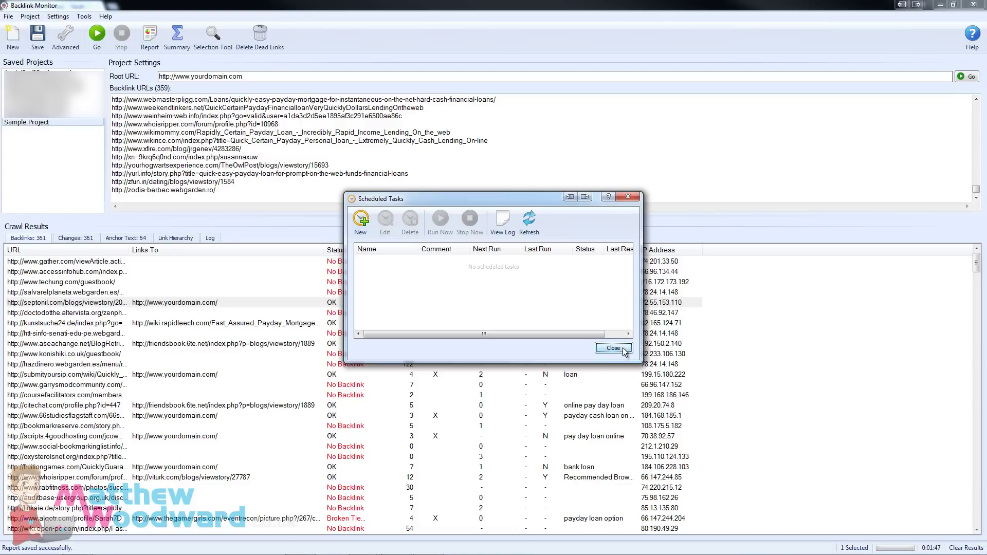
click(621, 348)
click(57, 16)
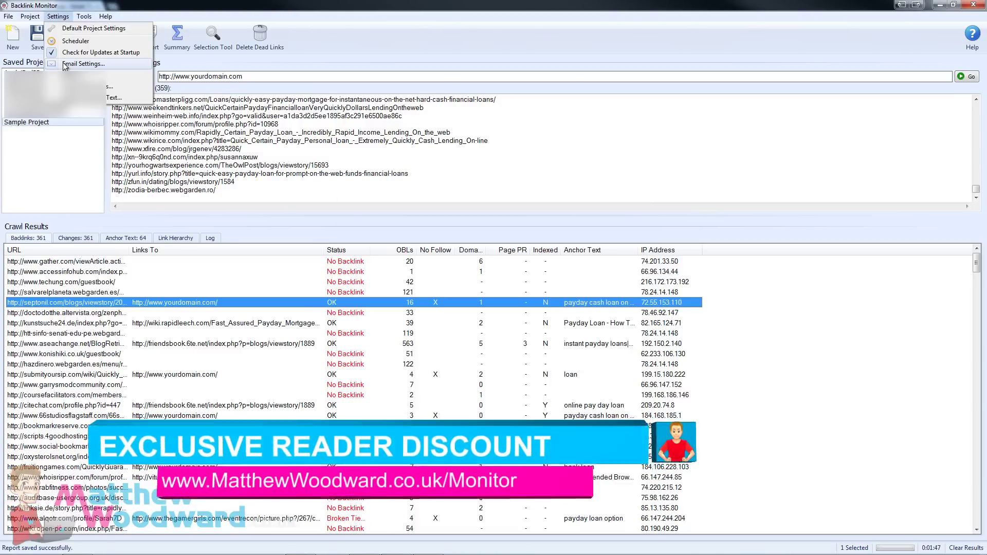
click(345, 242)
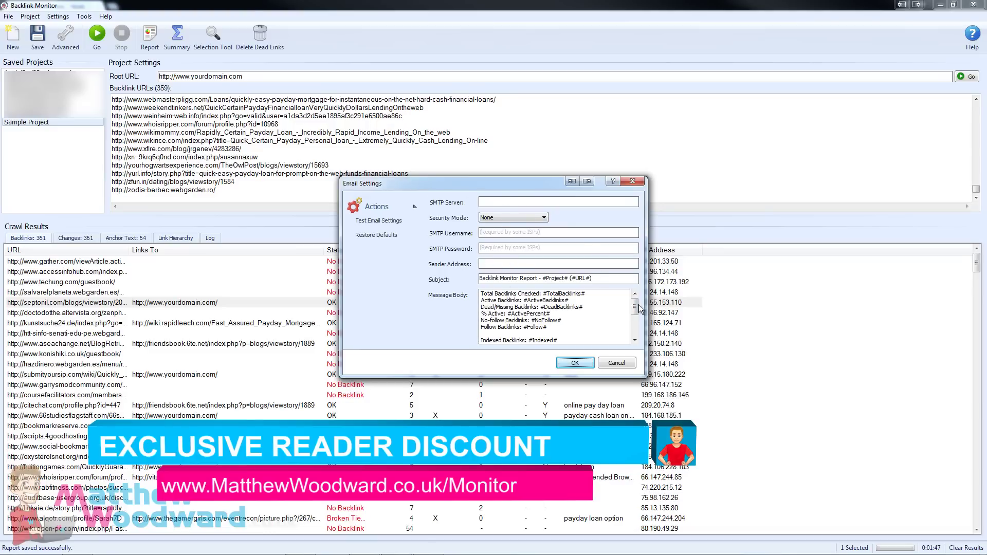
drag(635, 308, 627, 353)
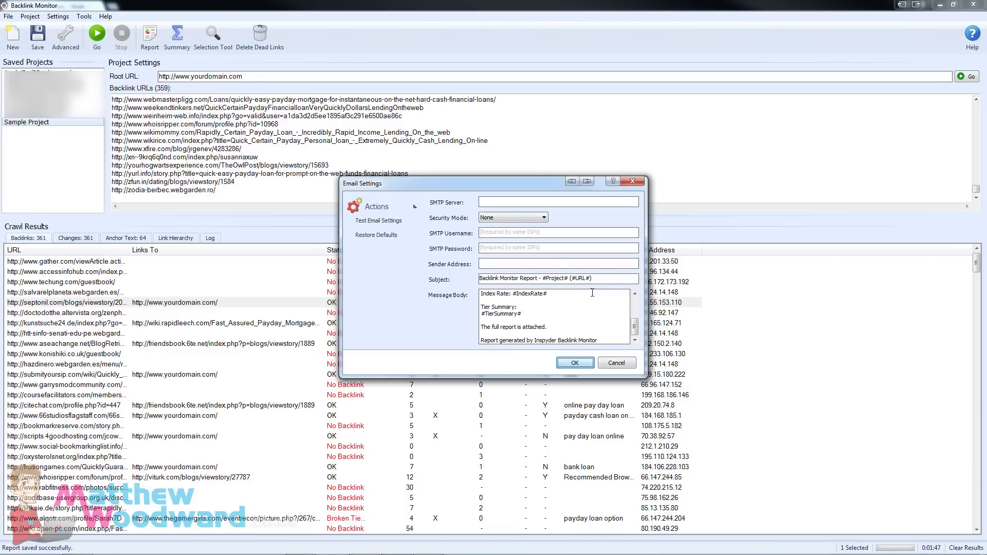
click(612, 360)
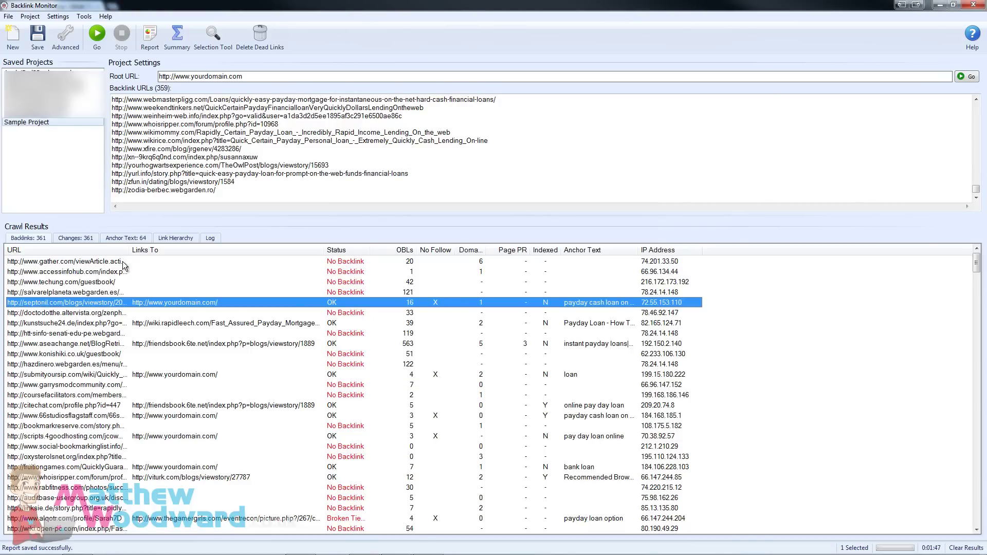
click(176, 239)
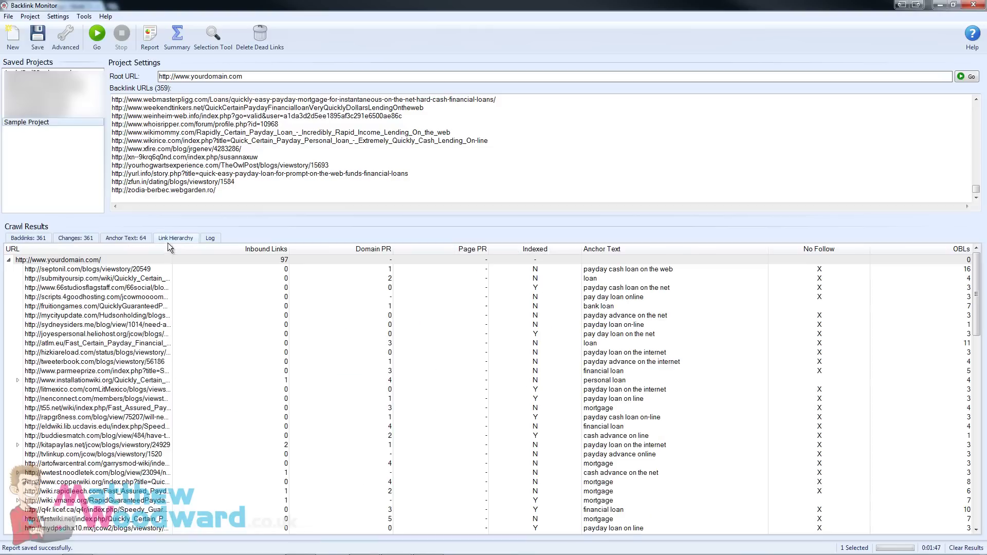
double_click(56, 260)
double_click(42, 259)
click(38, 240)
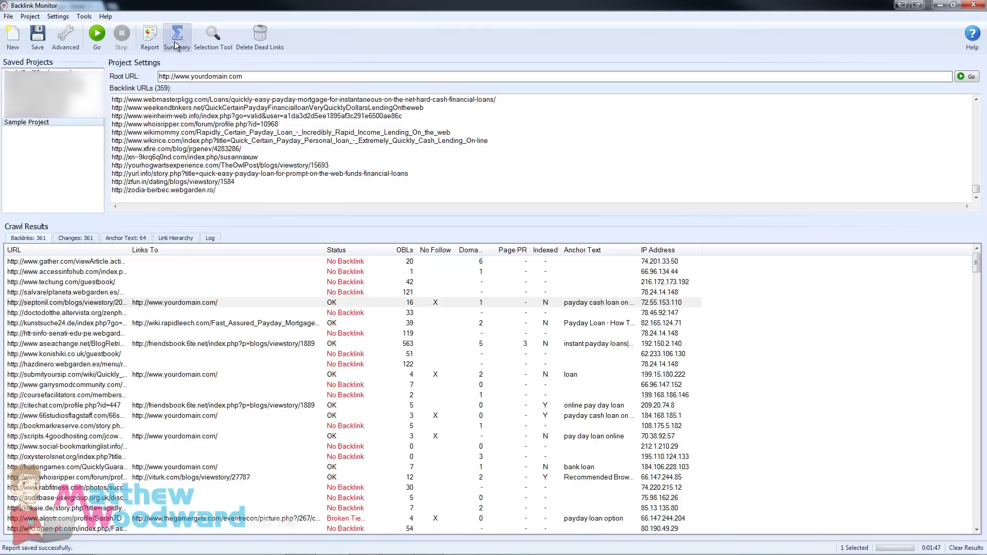
click(177, 36)
click(434, 192)
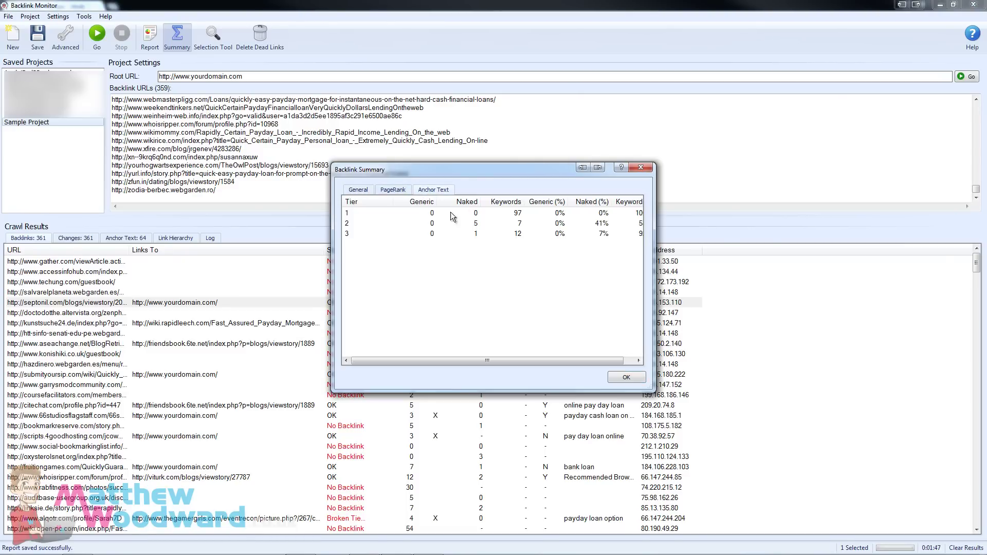
click(393, 189)
click(365, 190)
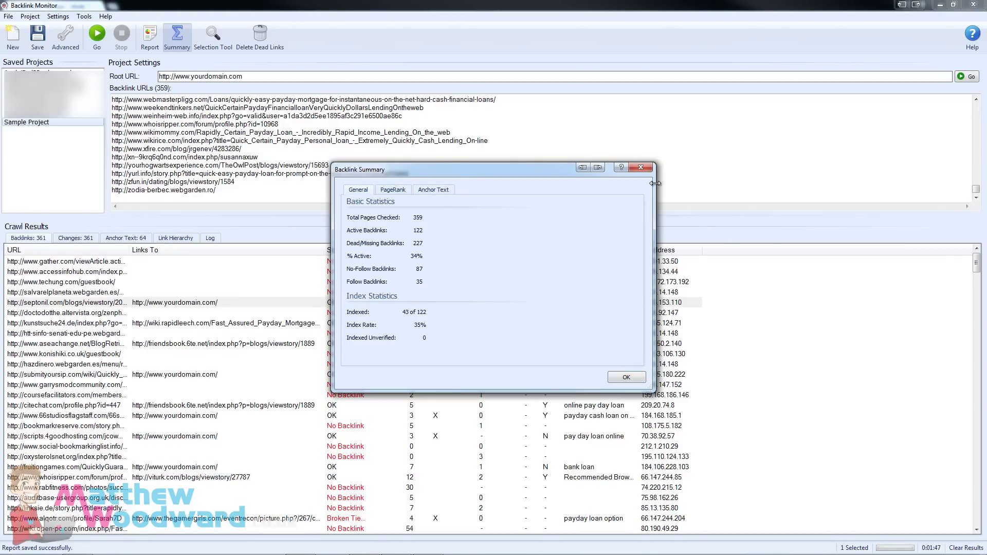
click(640, 167)
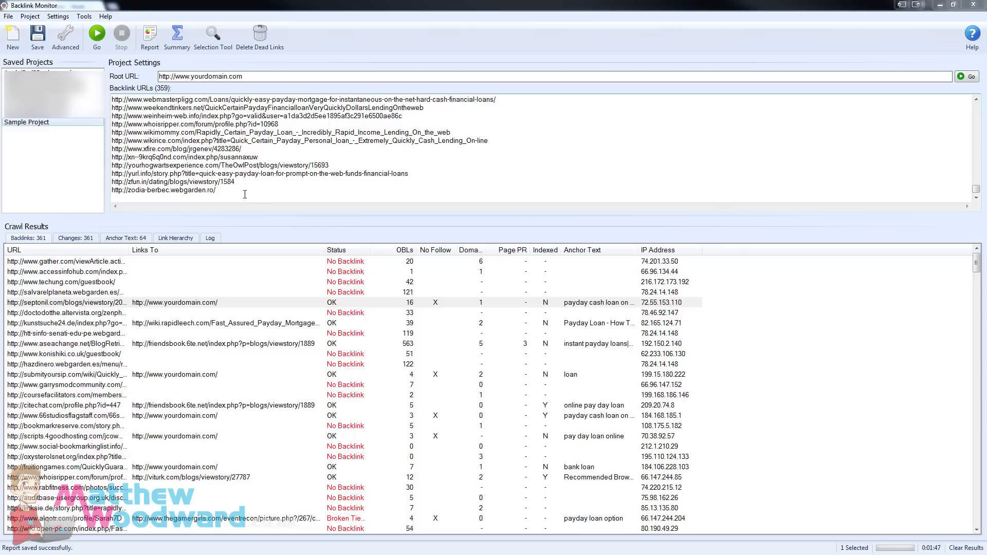
Paste the guestbook URLs on a new line after the last backlink URL
click(291, 187)
key(Return)
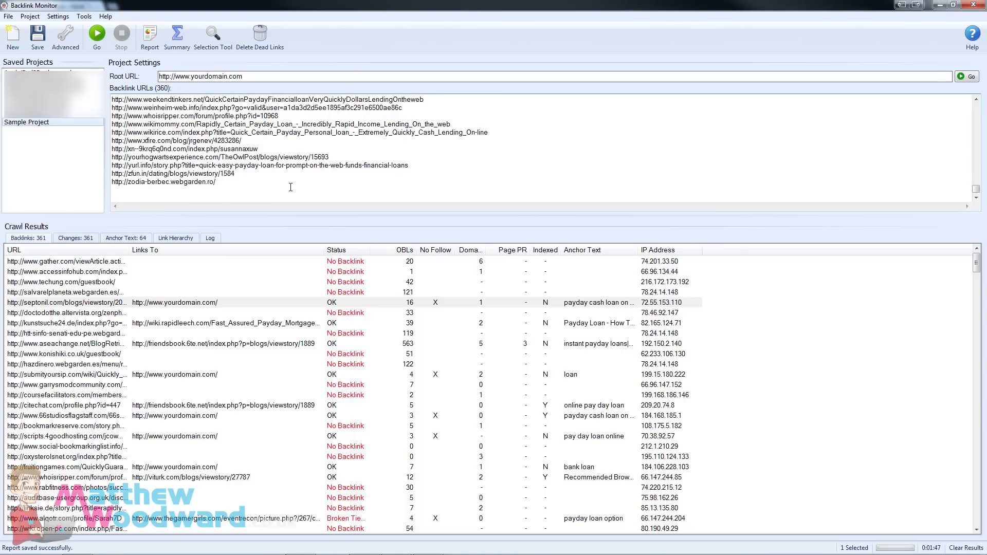
key(ctrl+v)
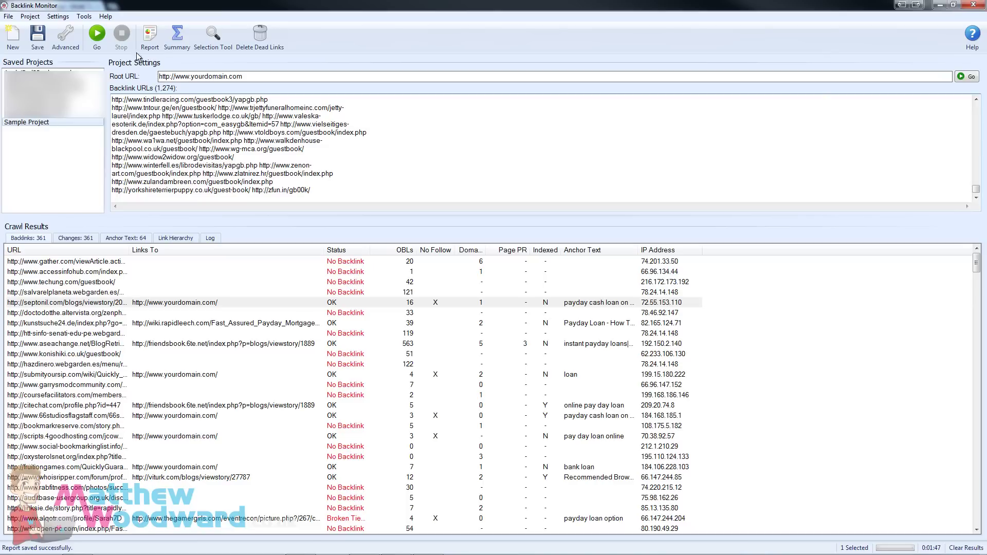
Sort and deduplicate the backlink list to 691 URLs, then re-crawl, clearing old results
click(83, 16)
click(95, 26)
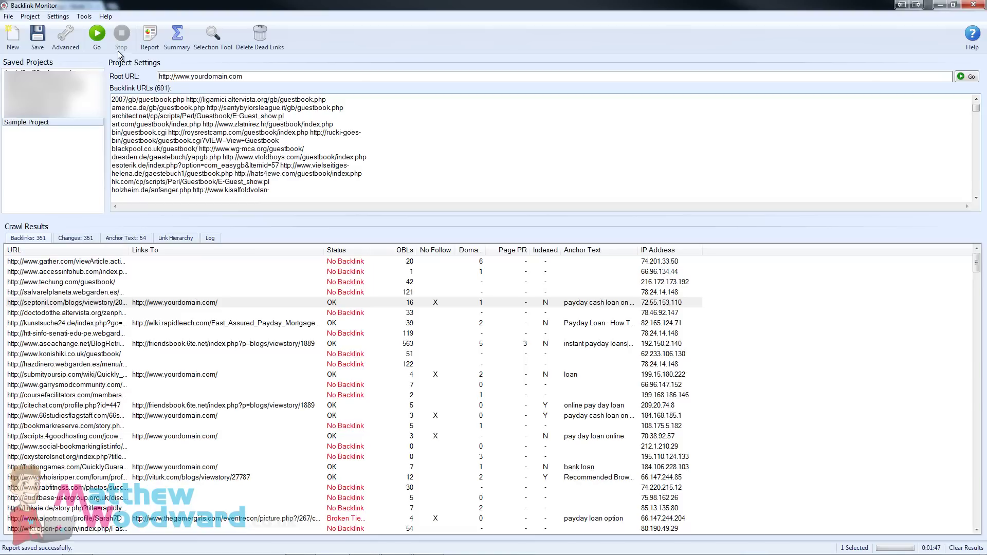
click(96, 35)
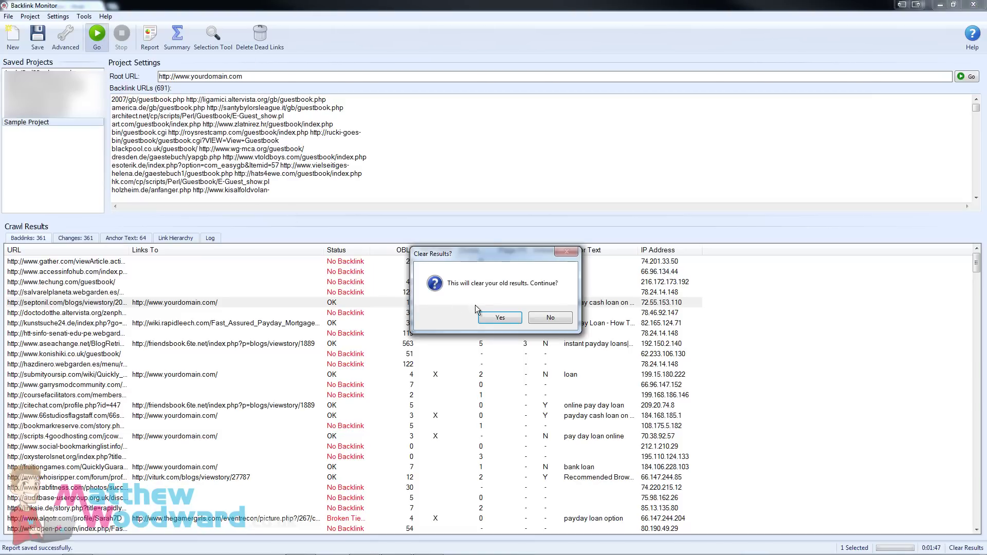
click(499, 318)
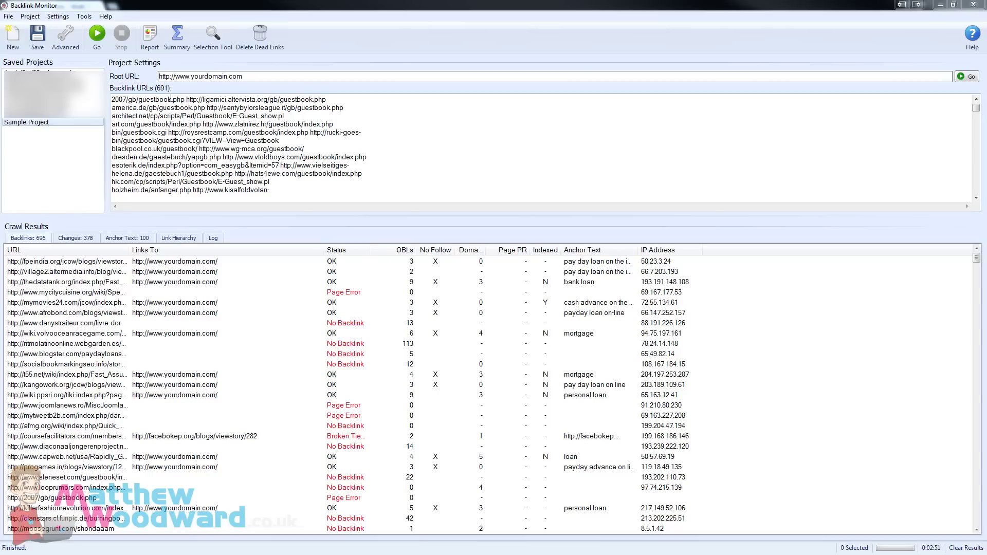
Browse the Changes list, selecting entries like mycitycuisine.org and removed a-against.com
click(75, 238)
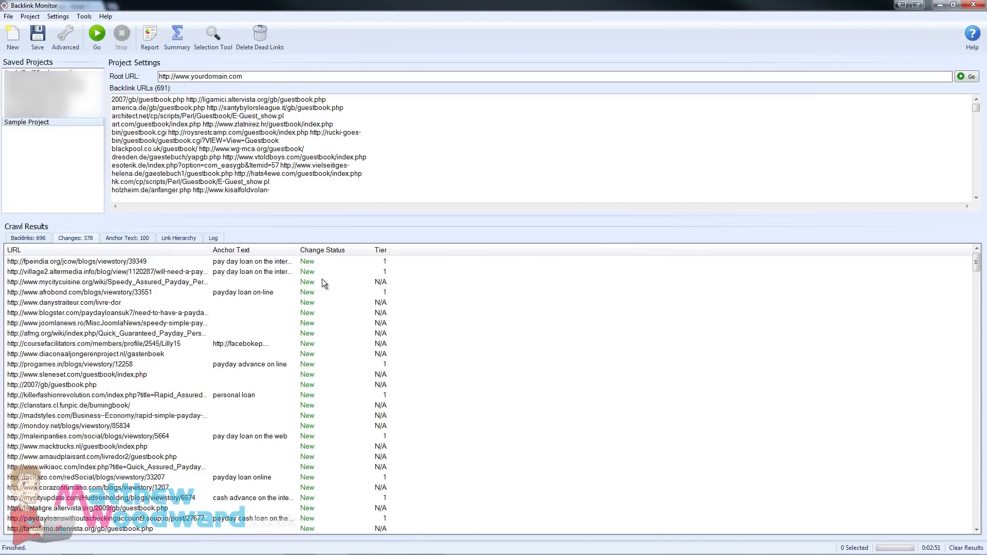
click(138, 282)
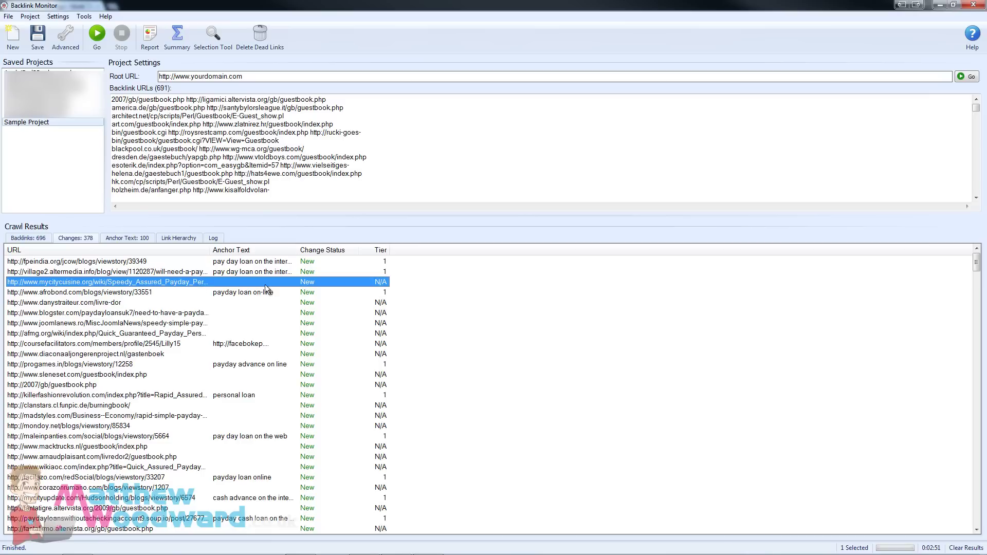
scroll(287, 343, down, 20)
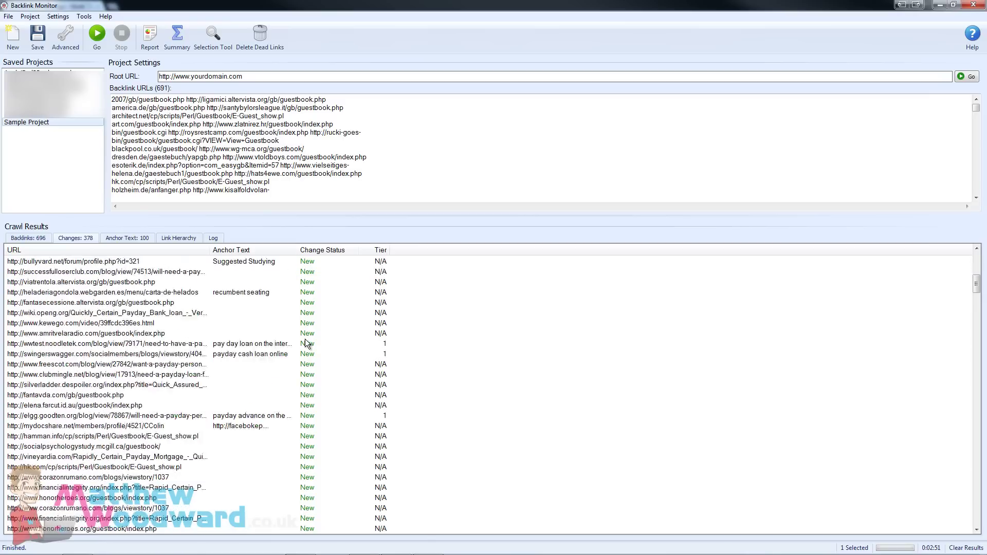
click(323, 305)
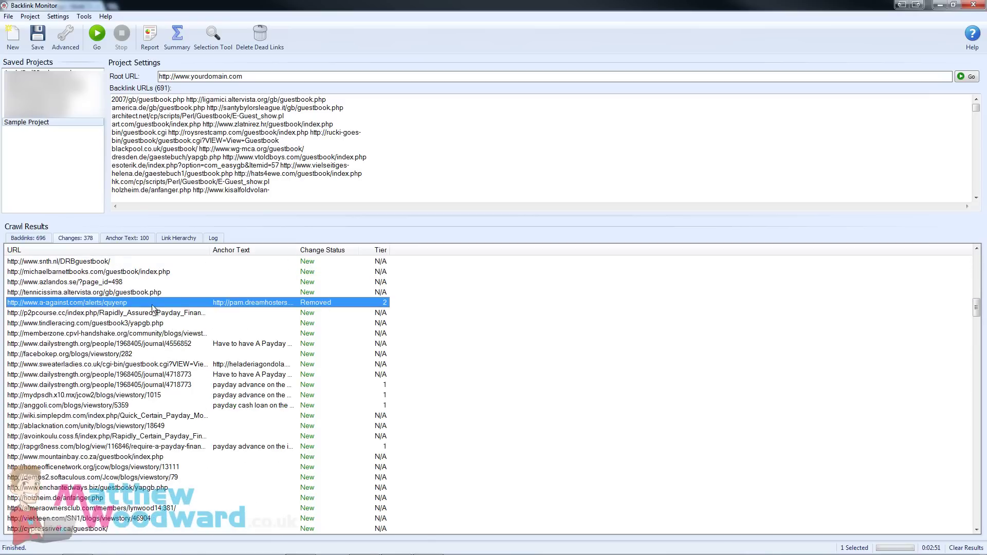
scroll(249, 356, down, 20)
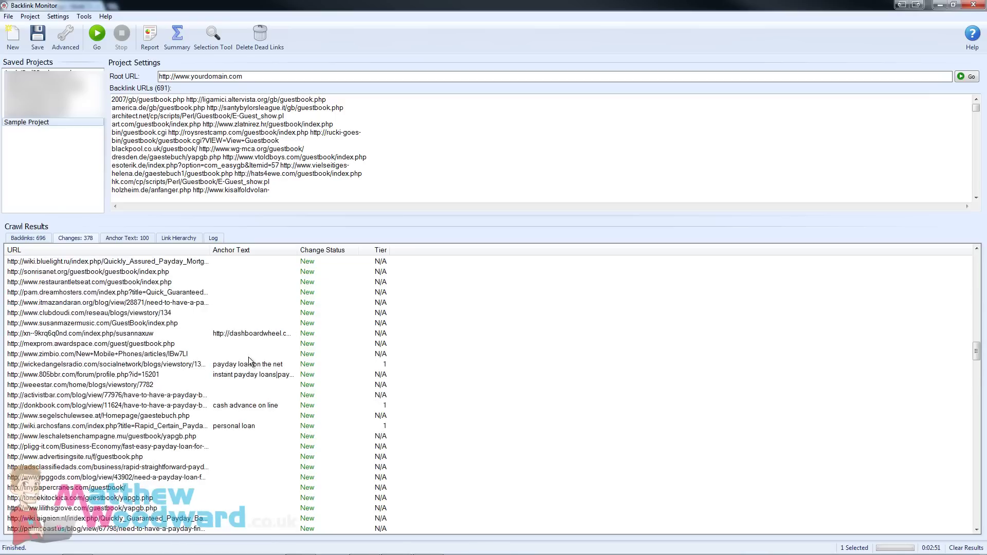
scroll(170, 347, down, 20)
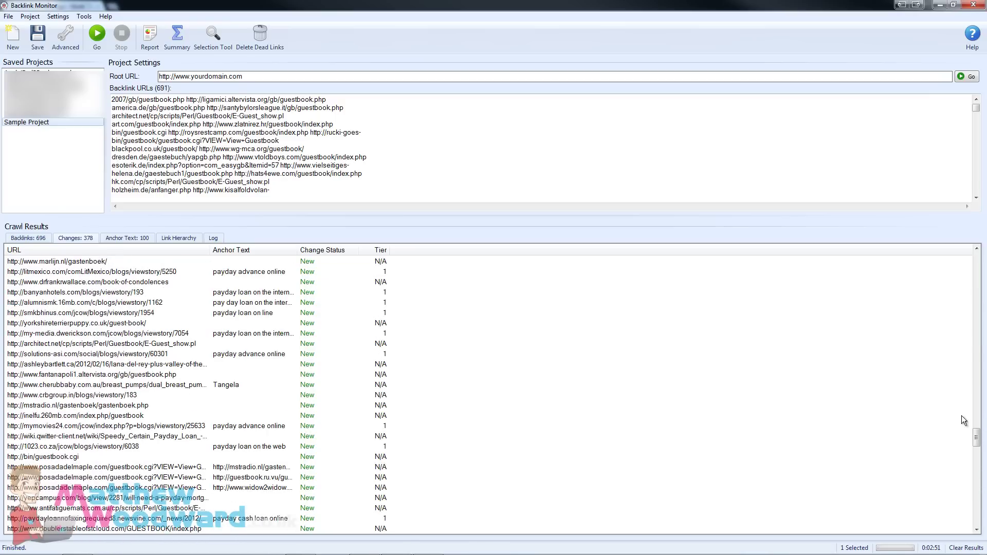
drag(973, 436, 976, 519)
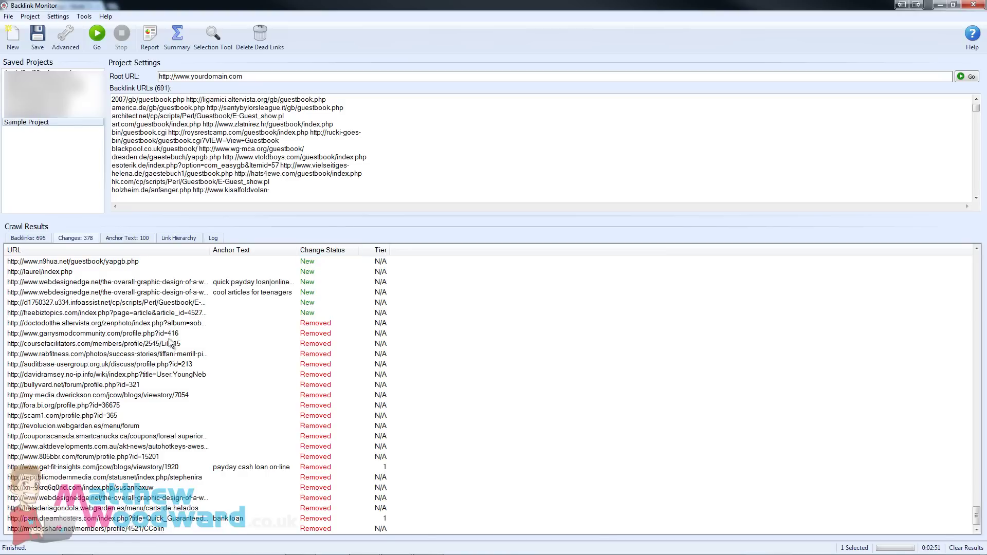
Check one more removed backlink, then show results as a link hierarchy rooted at yourdomain.com
click(202, 369)
scroll(236, 397, up, 20)
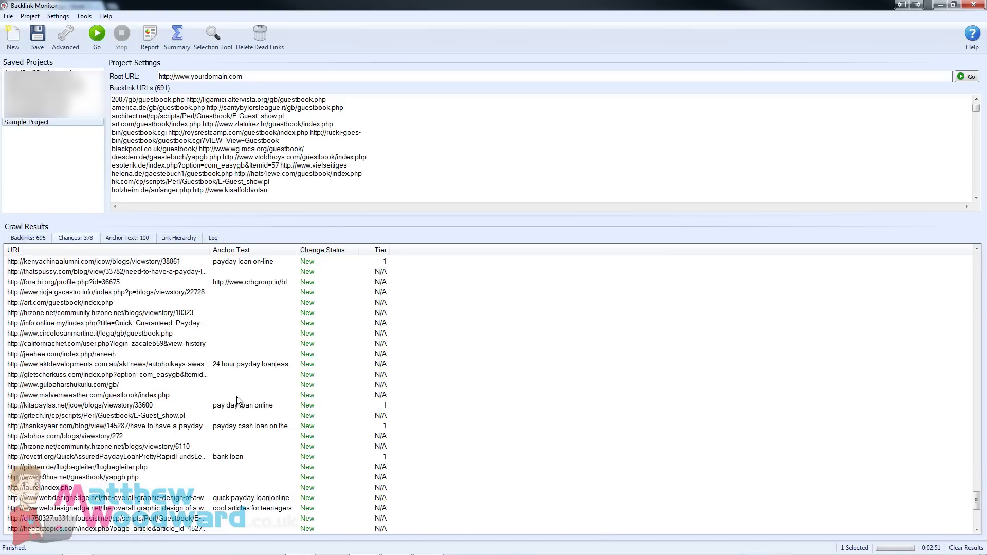
scroll(236, 401, up, 20)
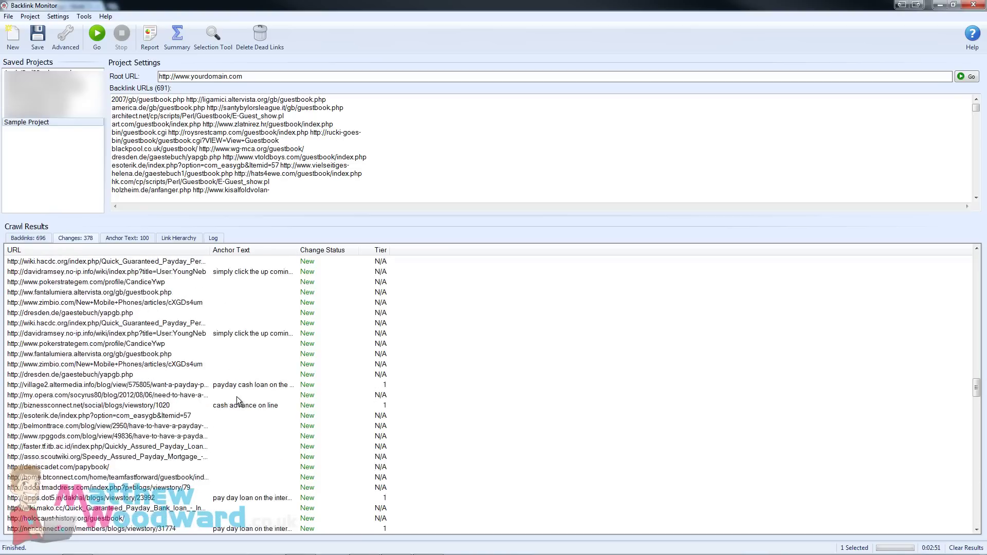
scroll(236, 396, up, 15)
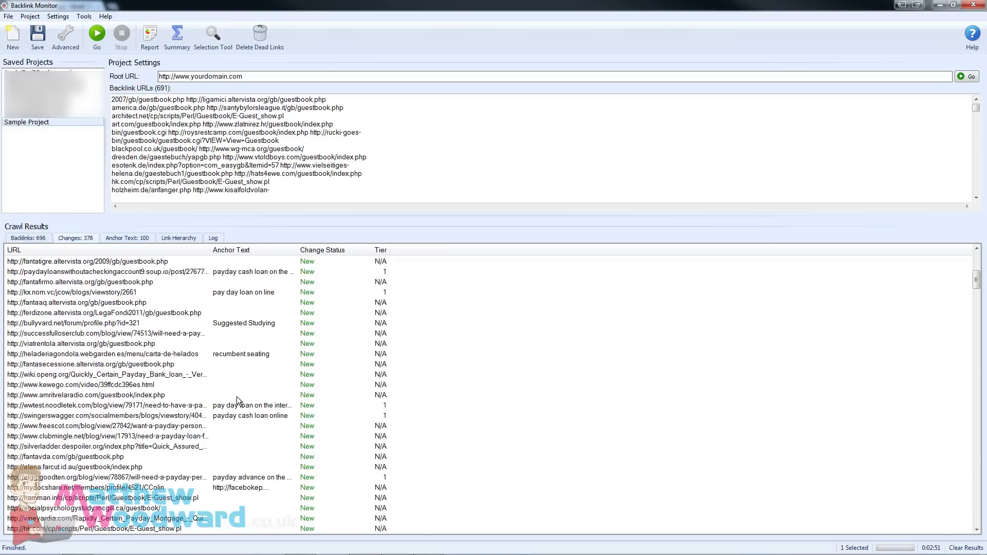
click(177, 238)
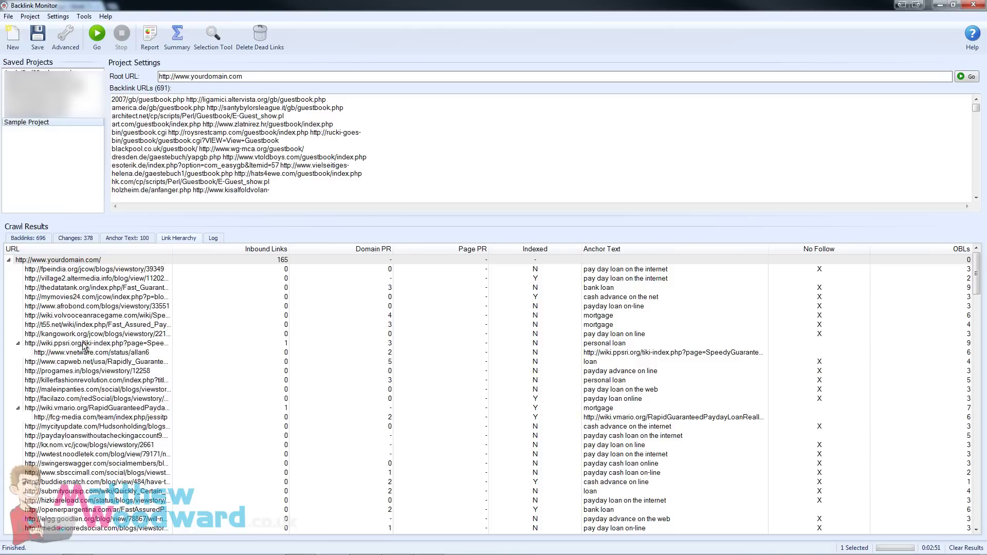
click(103, 344)
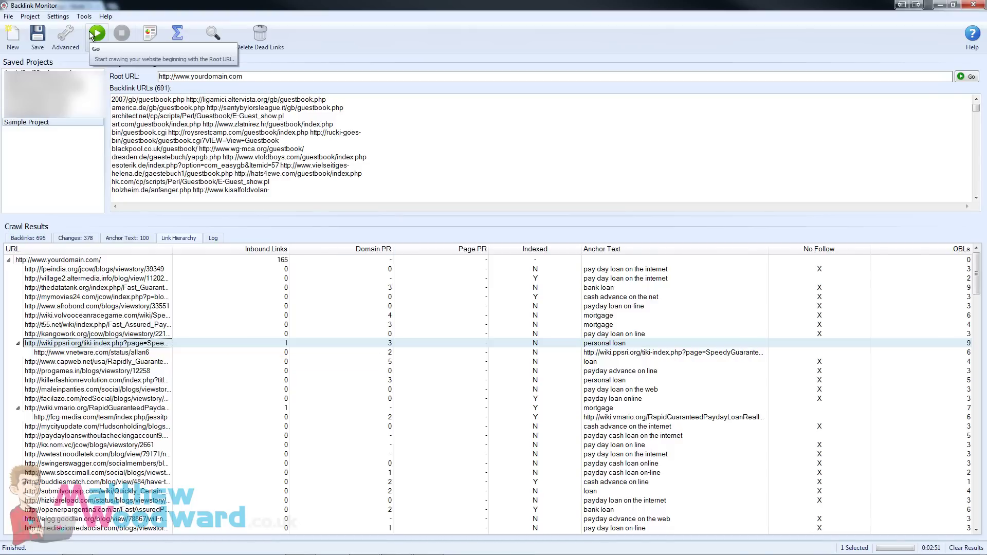
click(117, 352)
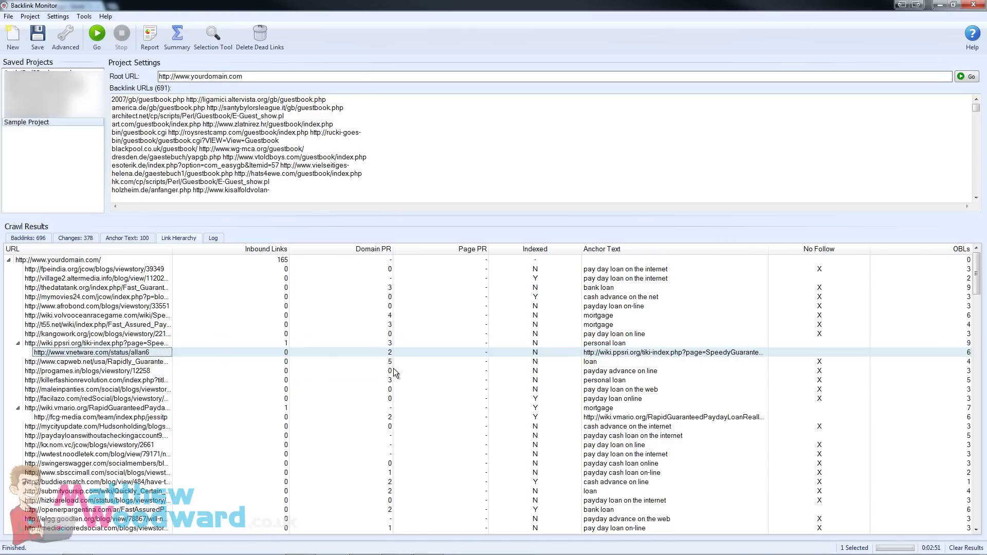
scroll(231, 392, down, 10)
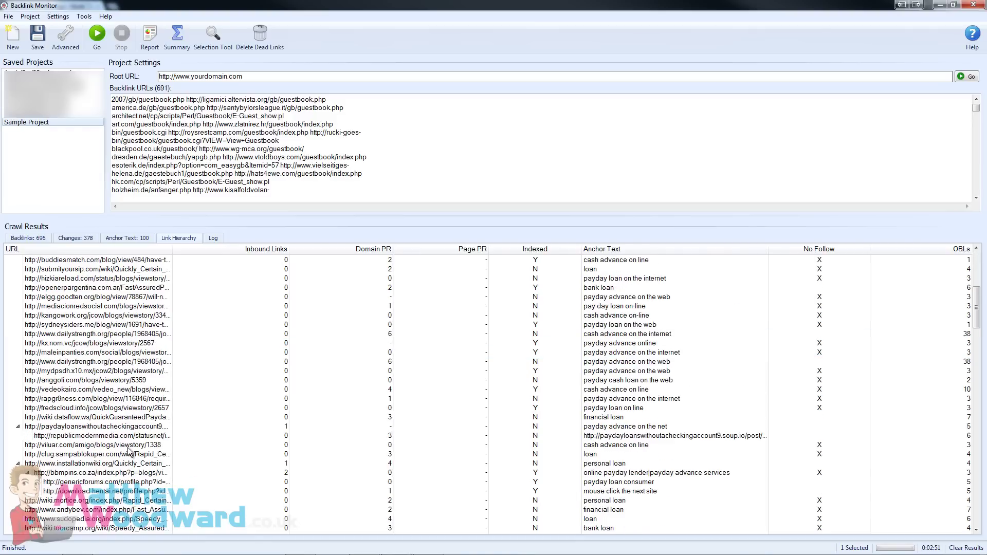
scroll(138, 429, up, 10)
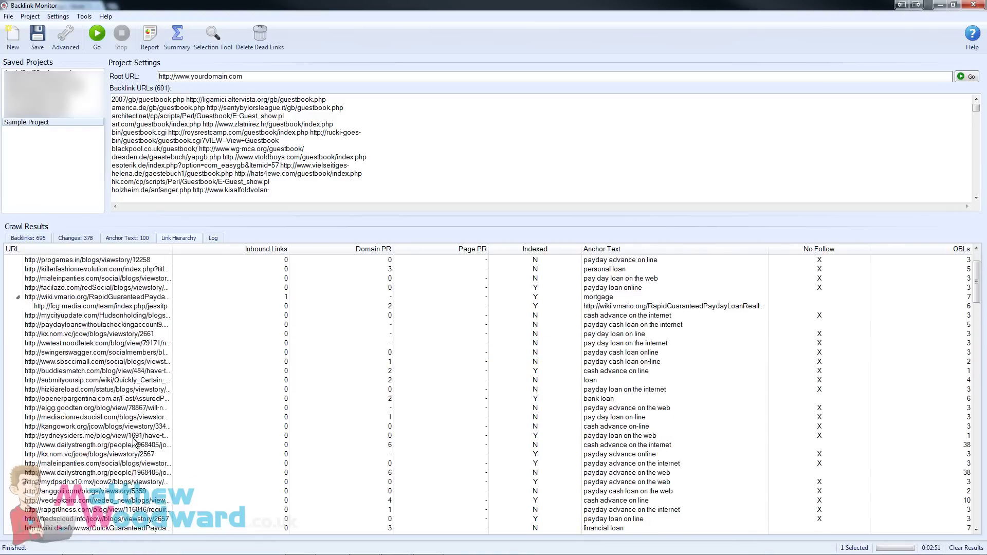